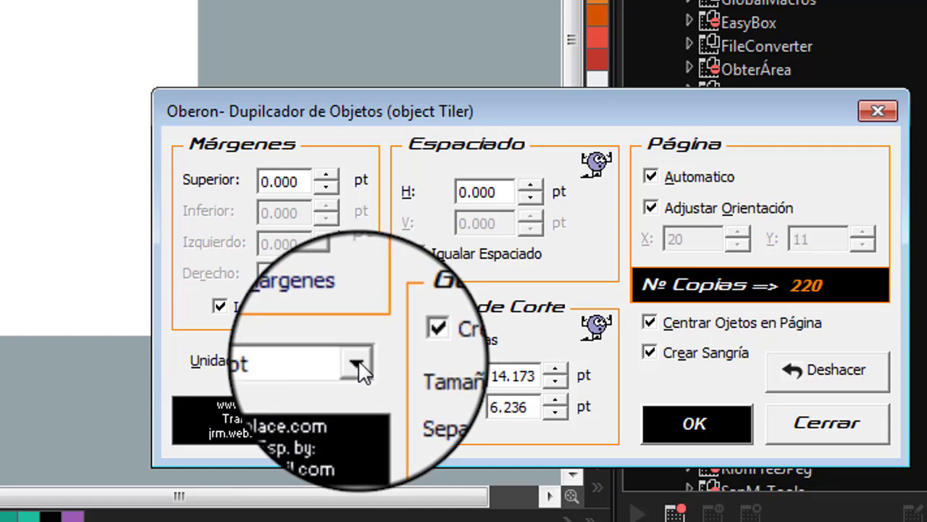
- Review the measurement units available in the Object Tiler, keeping pt
{"action": "left_click", "coordinate": [357, 363]}
{"action": "left_click", "coordinate": [357, 363]}
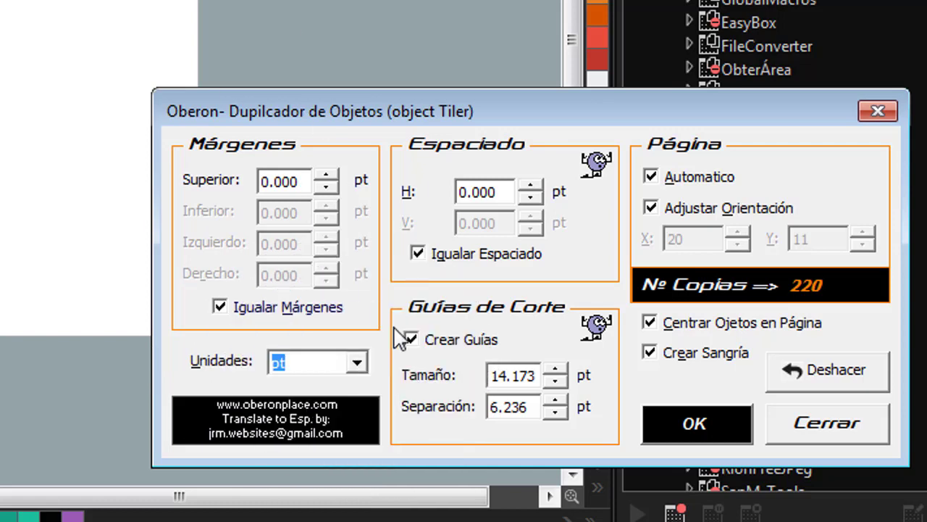
{"action": "left_click", "coordinate": [357, 364]}
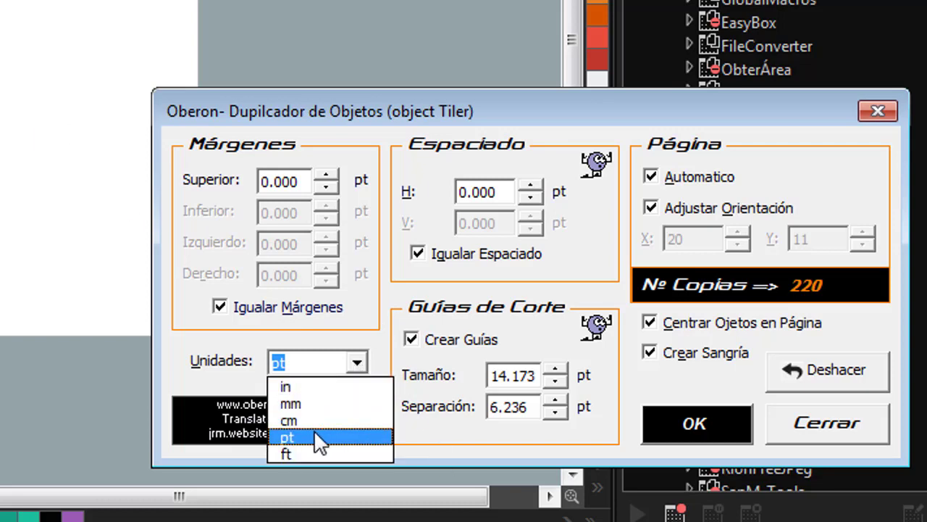
{"action": "left_click", "coordinate": [384, 331]}
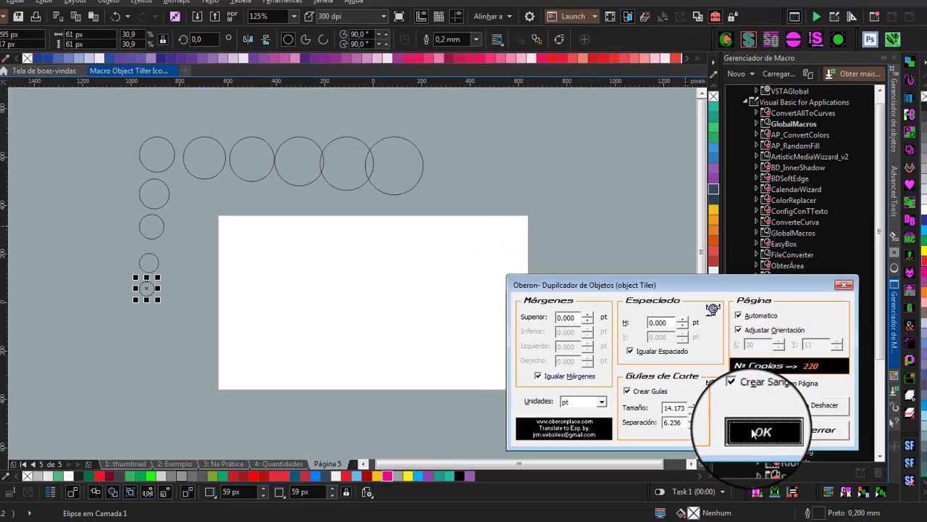
- Try tiling the smallest circle across the page with zero spacing and cut guides, undo it, and close the tiler
{"action": "left_click", "coordinate": [694, 423]}
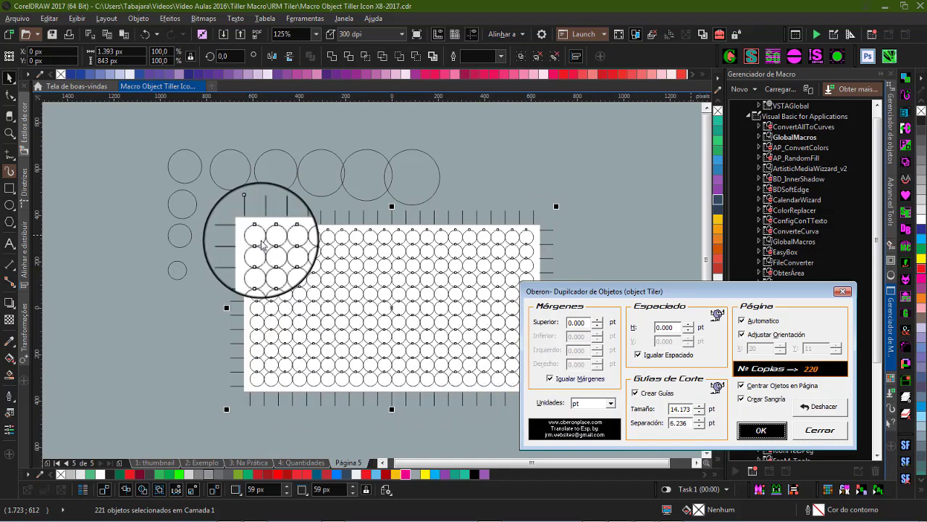
{"action": "left_click", "coordinate": [820, 407]}
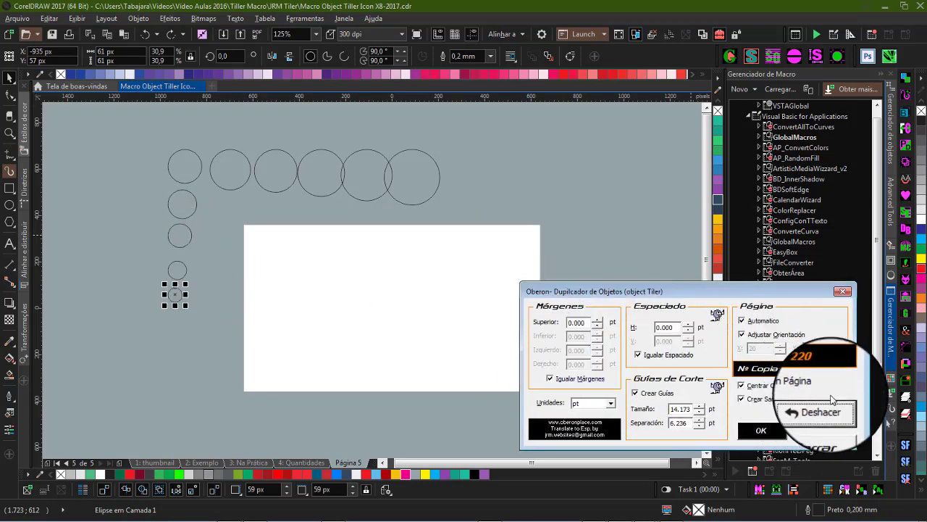
{"action": "left_click", "coordinate": [817, 430]}
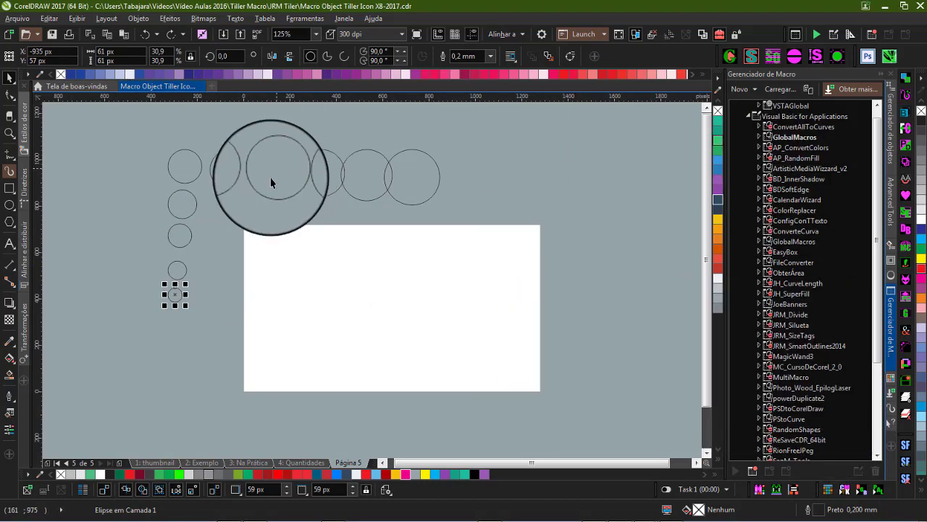
- Check in the Object Tiler how many copies of the second-smallest circle fit on the page
{"action": "left_click", "coordinate": [177, 269]}
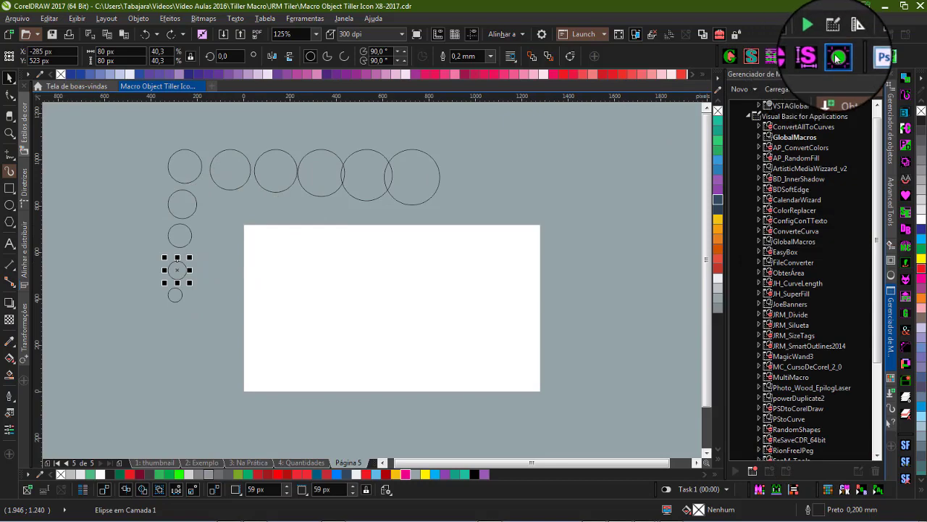
{"action": "left_click", "coordinate": [838, 57]}
{"action": "left_click_drag", "start_coordinate": [507, 212], "coordinate": [728, 291]}
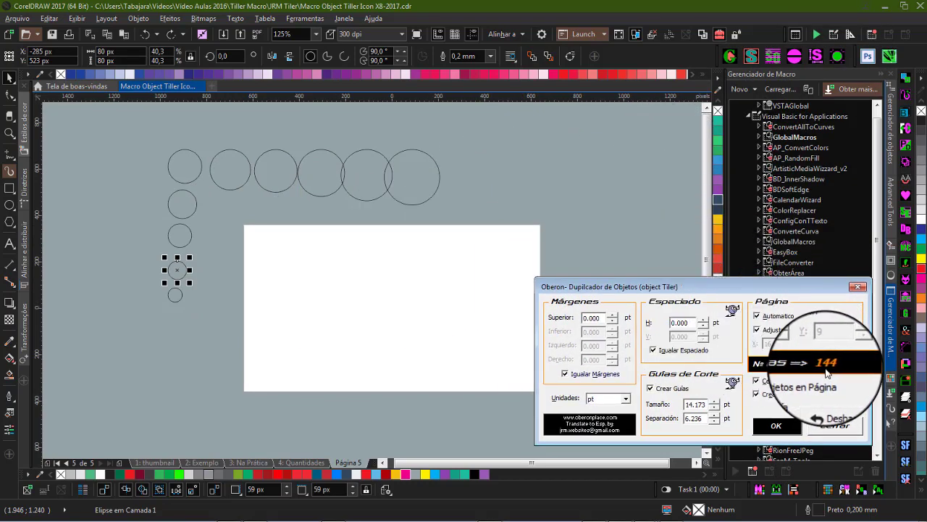
{"action": "left_click", "coordinate": [839, 430]}
- Tile the third-smallest circle across the page with the Object Tiler, using 2 pt equal spacing and cut guides
{"action": "left_click", "coordinate": [179, 235]}
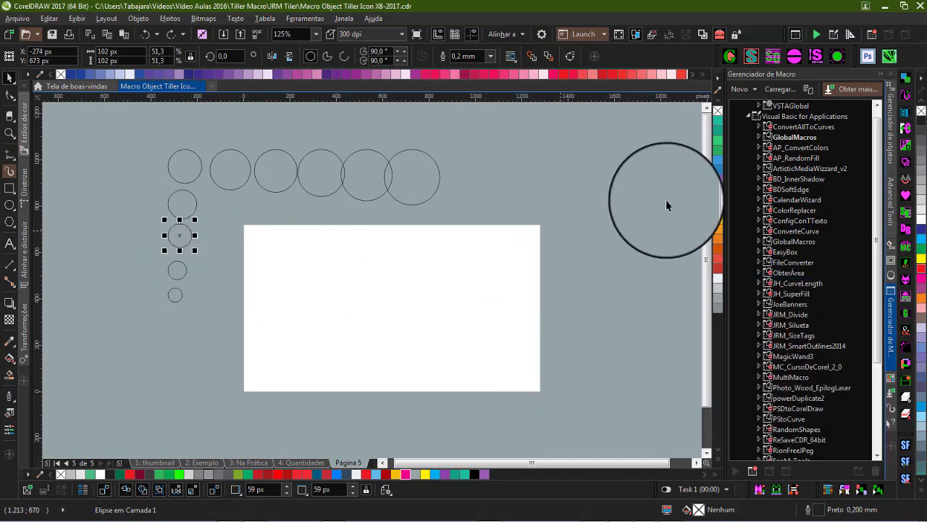
{"action": "left_click", "coordinate": [838, 56]}
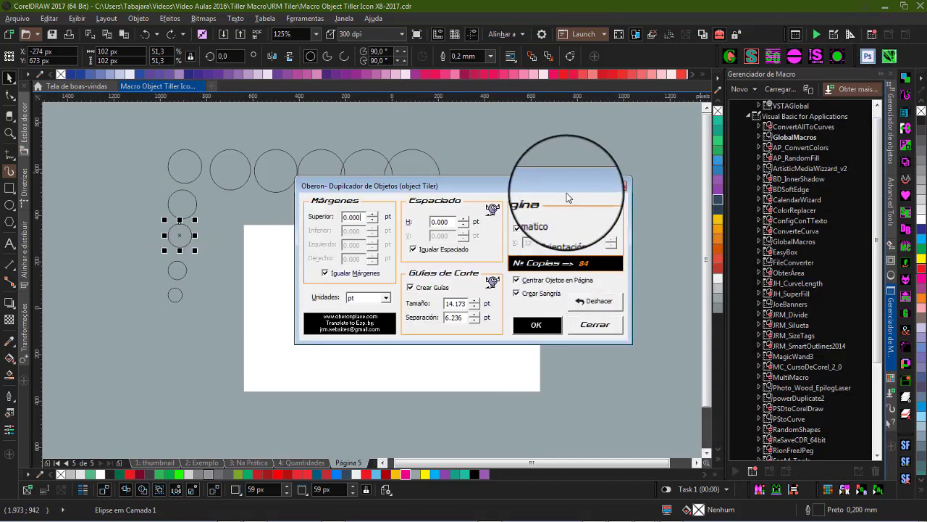
{"action": "left_click_drag", "start_coordinate": [568, 197], "coordinate": [820, 259]}
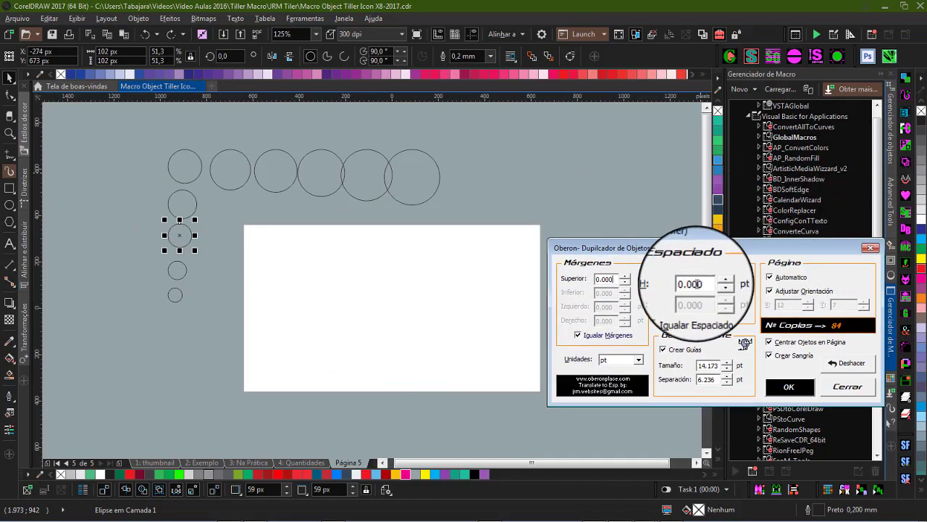
{"action": "left_click", "coordinate": [717, 282]}
{"action": "left_click", "coordinate": [718, 283]}
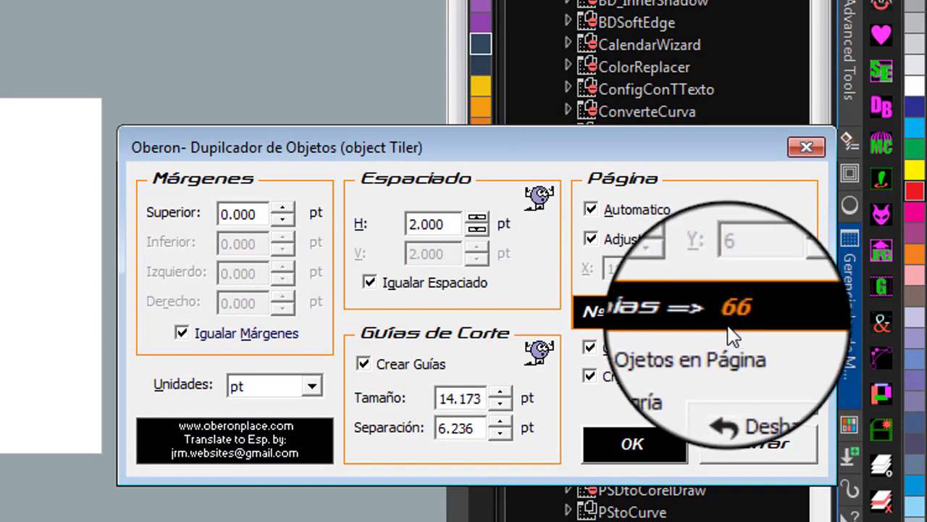
{"action": "left_click", "coordinate": [476, 229]}
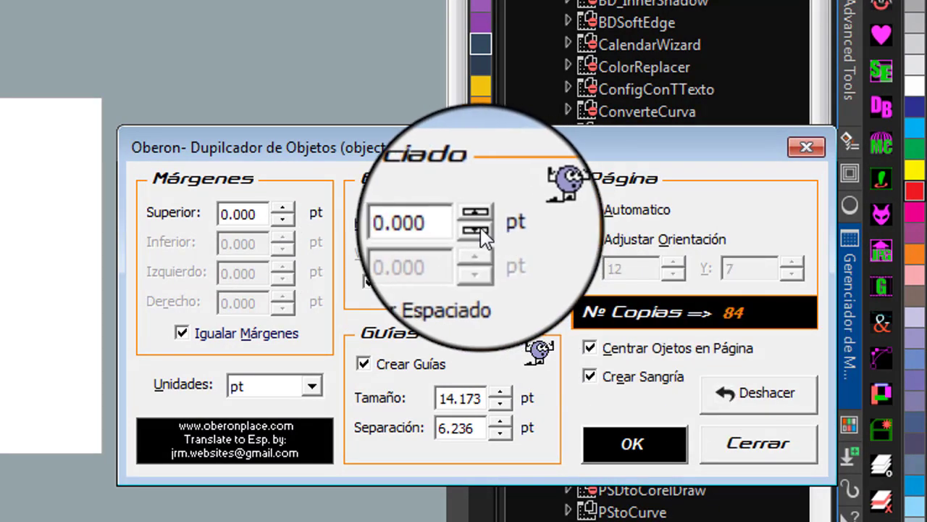
{"action": "left_click", "coordinate": [478, 224]}
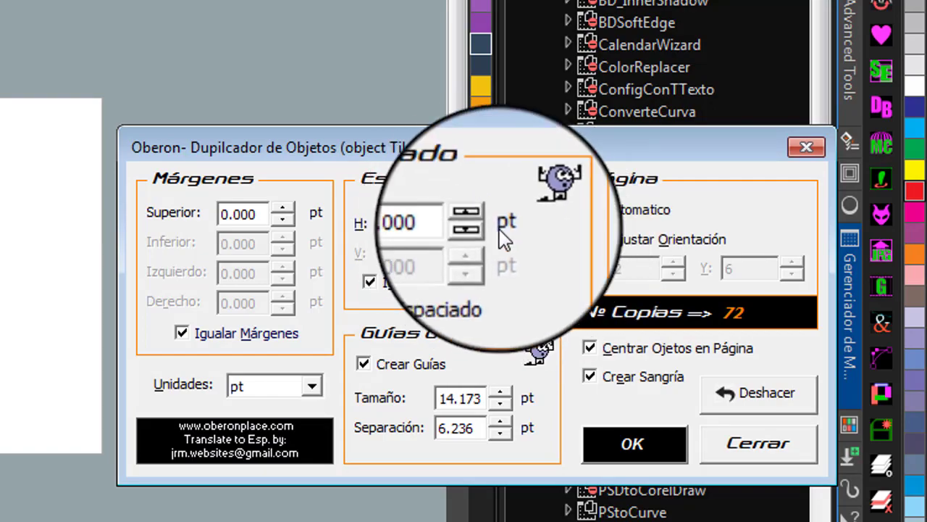
{"action": "left_click", "coordinate": [477, 217]}
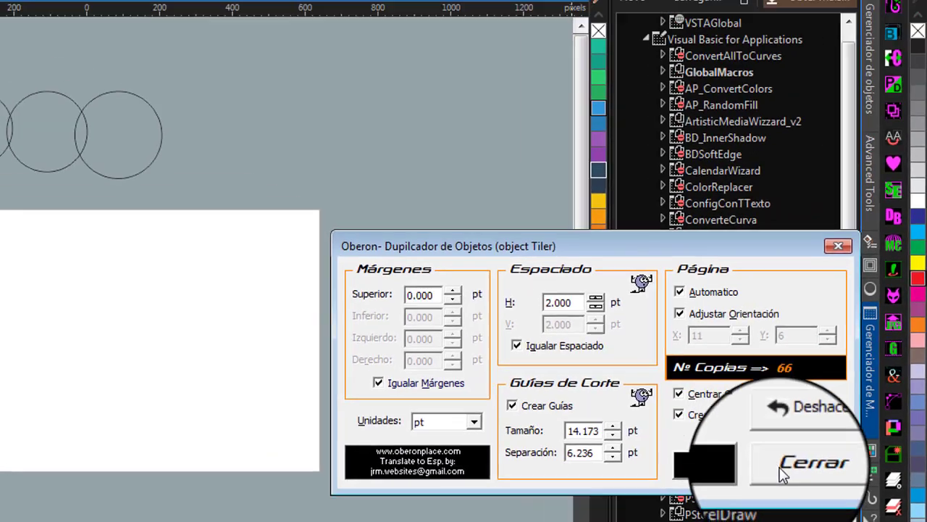
{"action": "left_click", "coordinate": [712, 469]}
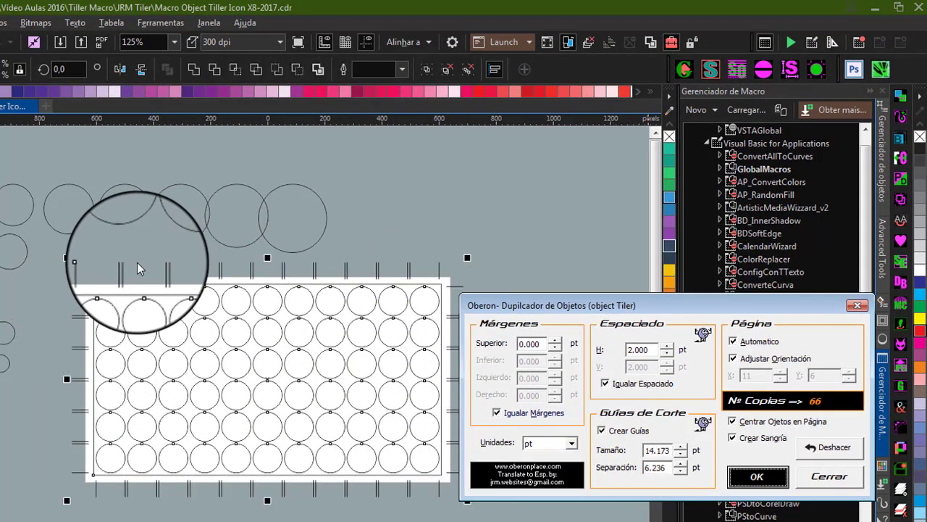
{"action": "left_click", "coordinate": [829, 478]}
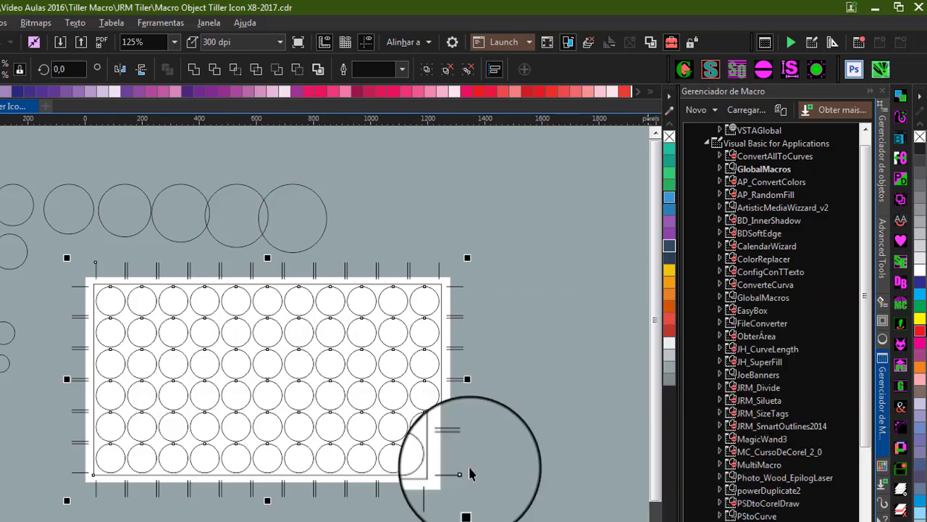
- Inspect the tiled circles and cut guides, and delete them all from the page
{"action": "left_click", "coordinate": [406, 244]}
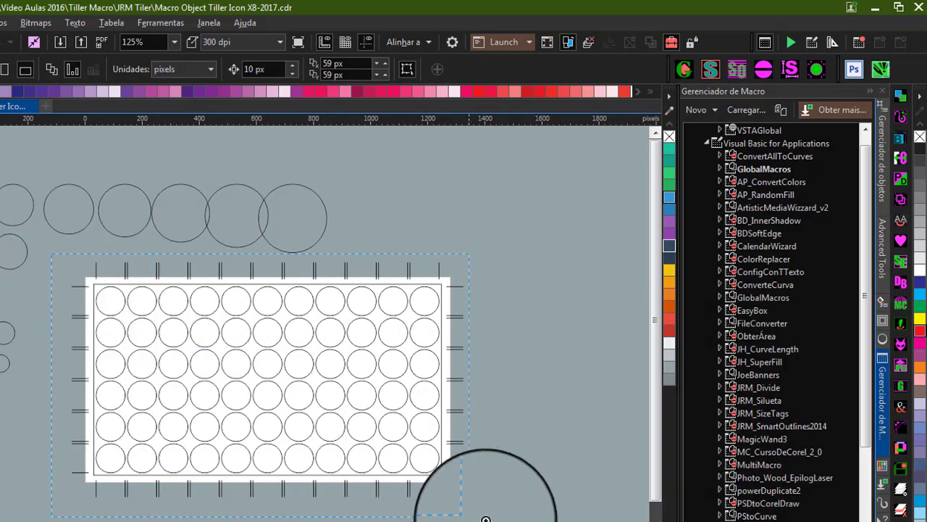
{"action": "scroll", "coordinate": [485, 518], "scroll_direction": "up", "scroll_amount": 3}
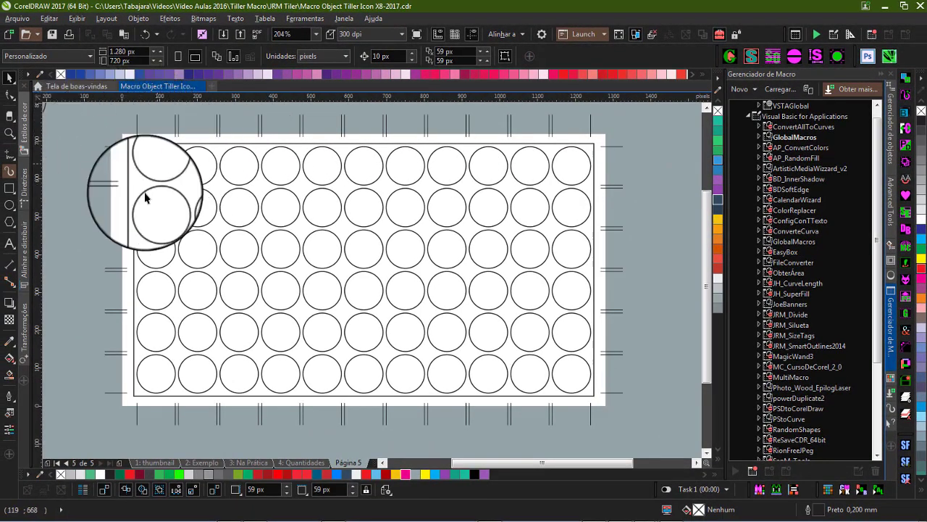
{"action": "scroll", "coordinate": [399, 239], "scroll_direction": "down", "scroll_amount": 8}
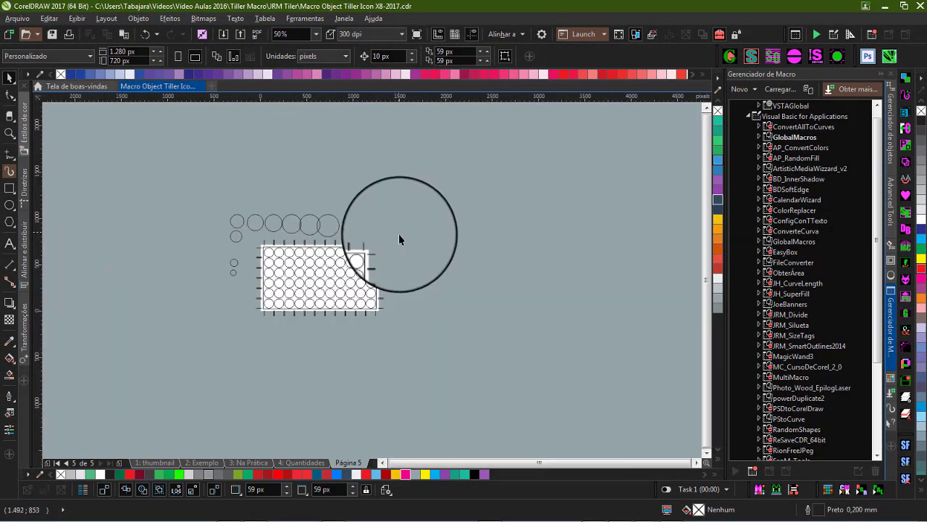
{"action": "left_click", "coordinate": [246, 322]}
{"action": "key", "text": "Delete"}
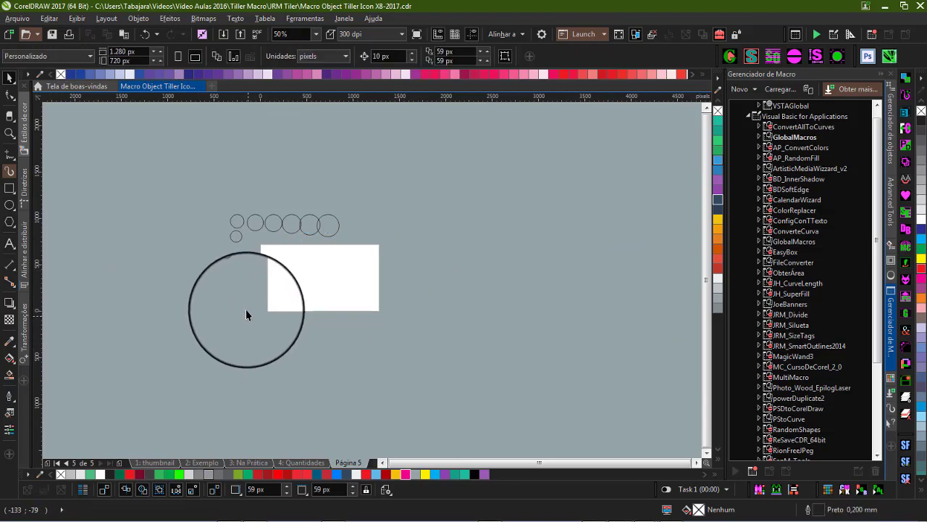
- Tile the largest circle across the page with the Object Tiler, using 0 pt spacing and cut guides
{"action": "left_click", "coordinate": [327, 226]}
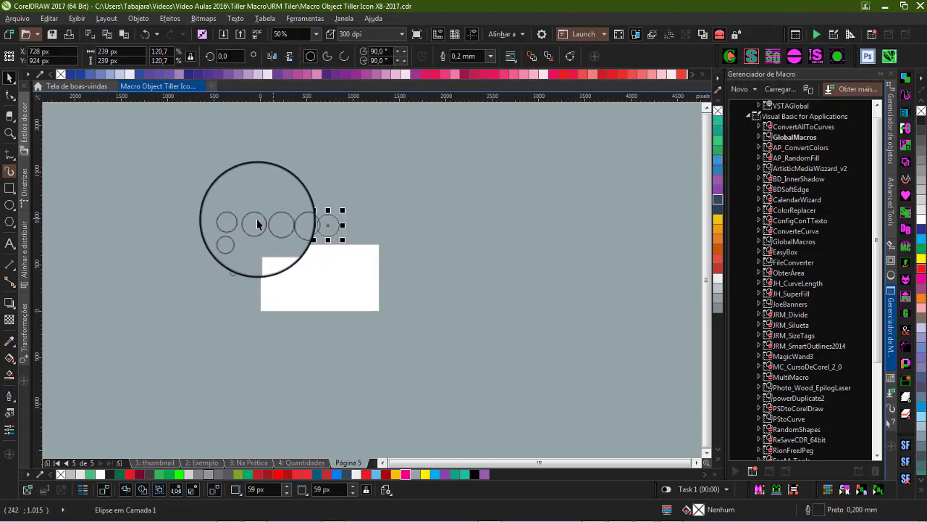
{"action": "scroll", "coordinate": [403, 321], "scroll_direction": "up", "scroll_amount": 3}
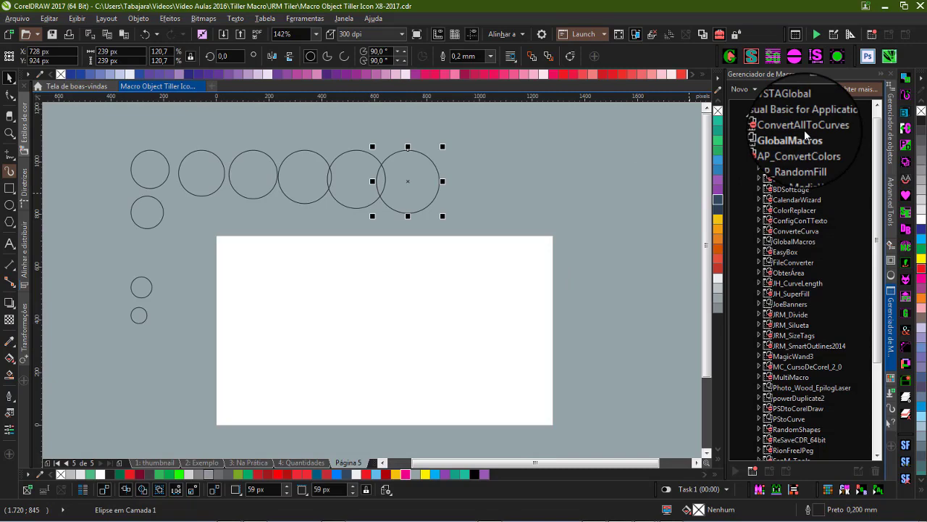
{"action": "left_click", "coordinate": [832, 63]}
{"action": "left_click_drag", "start_coordinate": [490, 217], "coordinate": [705, 174]}
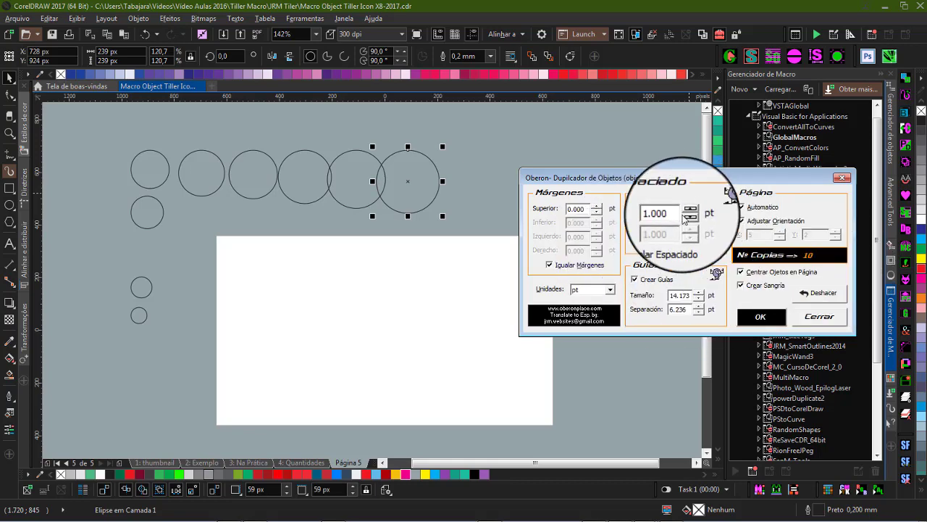
{"action": "left_click", "coordinate": [761, 316]}
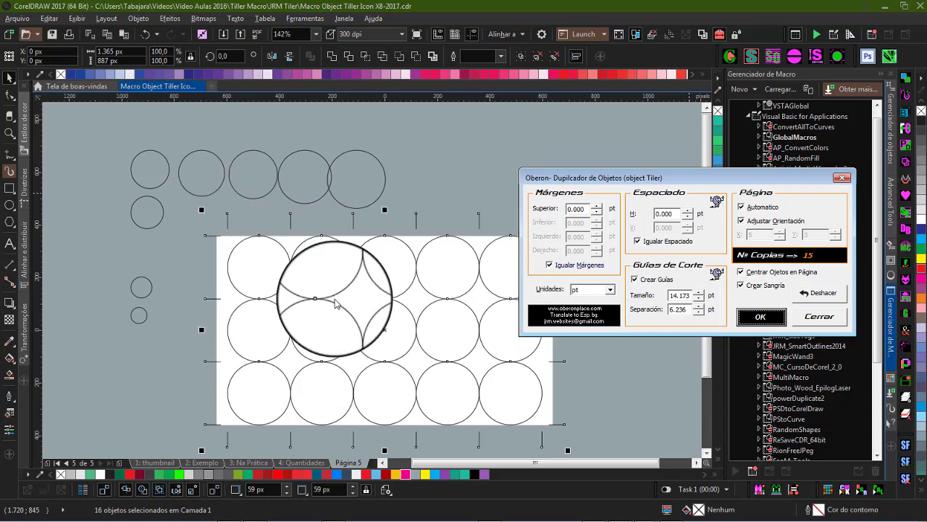
{"action": "left_click", "coordinate": [819, 316]}
- Delete the cut guides and the leftover source circles outside the page
{"action": "left_click", "coordinate": [362, 259]}
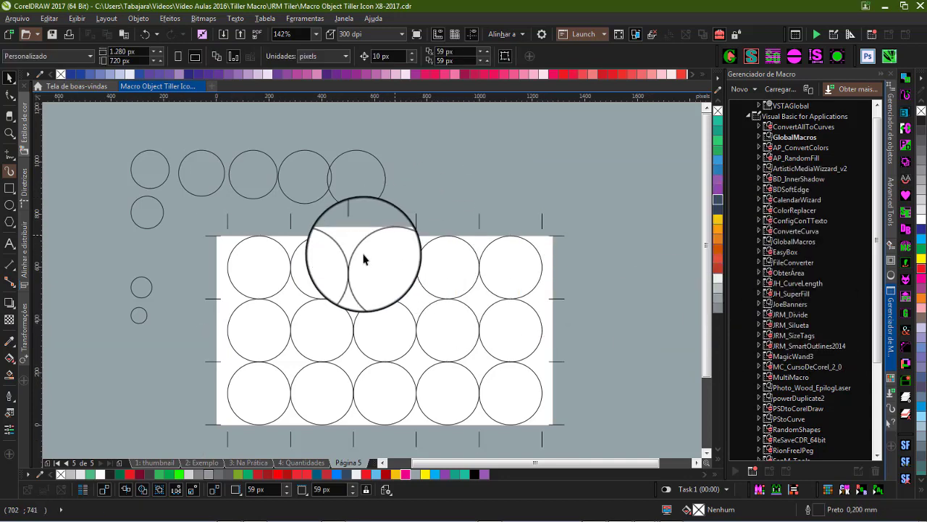
{"action": "left_click", "coordinate": [290, 226]}
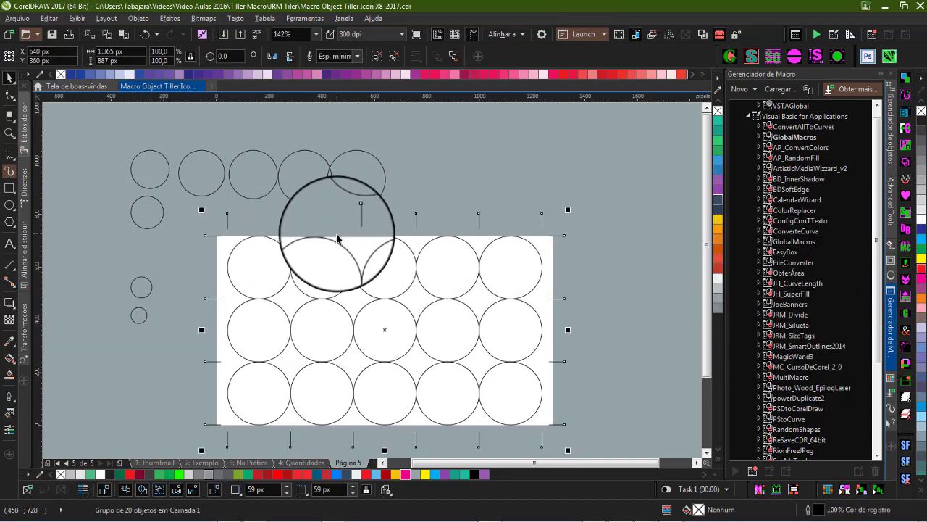
{"action": "left_click", "coordinate": [170, 182]}
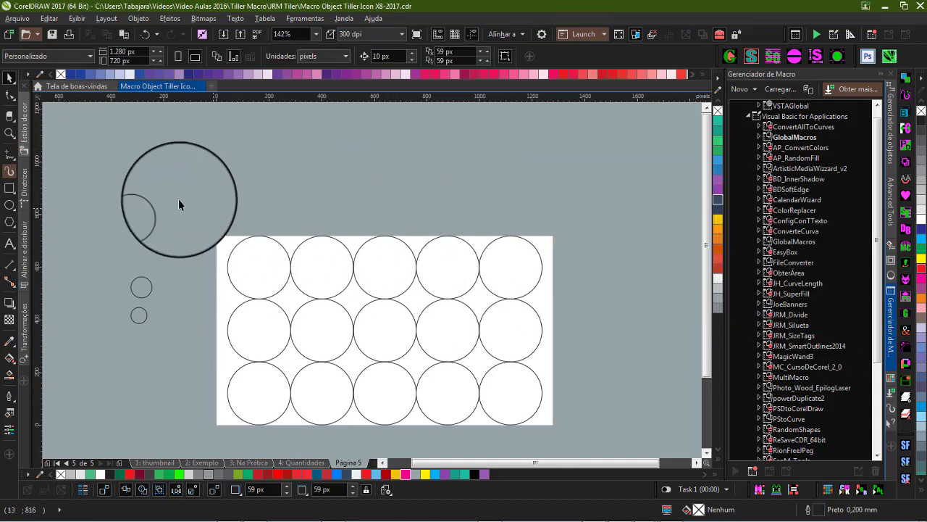
- Copy the width of a tiled circle and set the page size to 239 x 239 px
{"action": "left_click", "coordinate": [269, 294]}
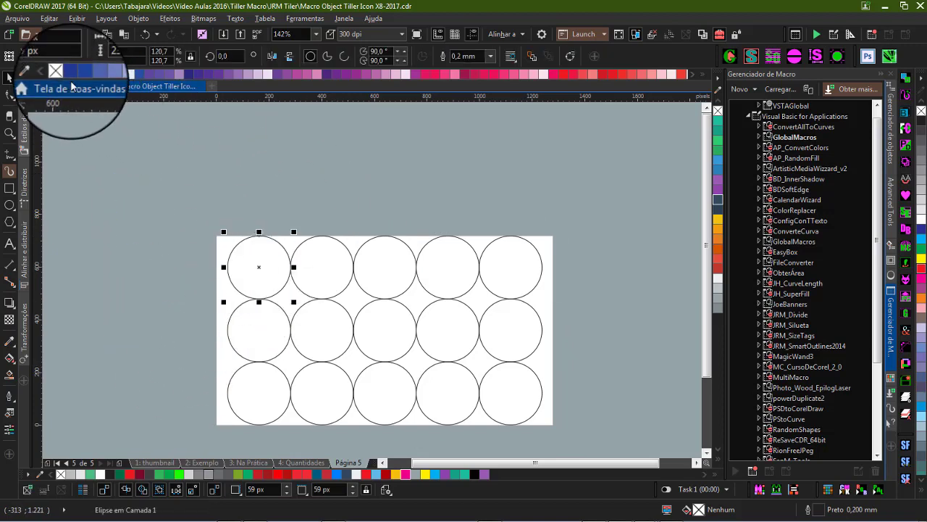
{"action": "left_click", "coordinate": [109, 51]}
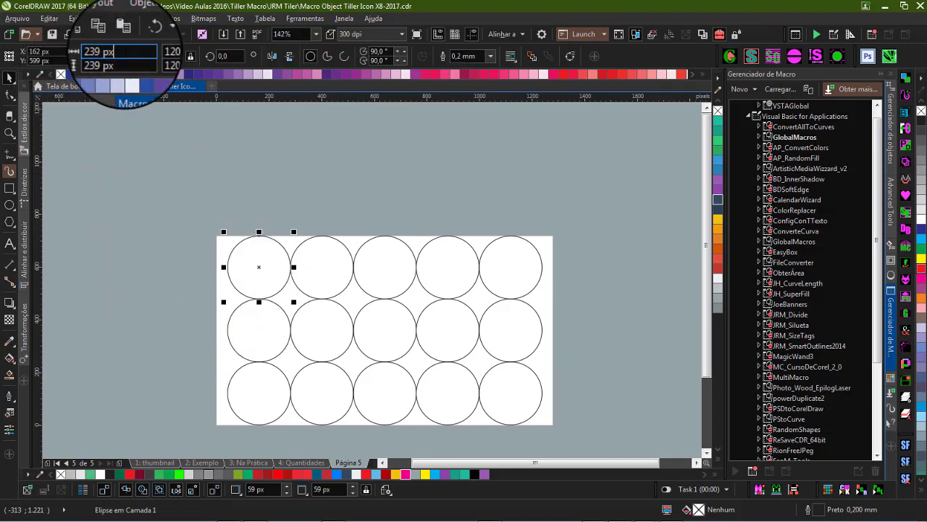
{"action": "double_click", "coordinate": [123, 51]}
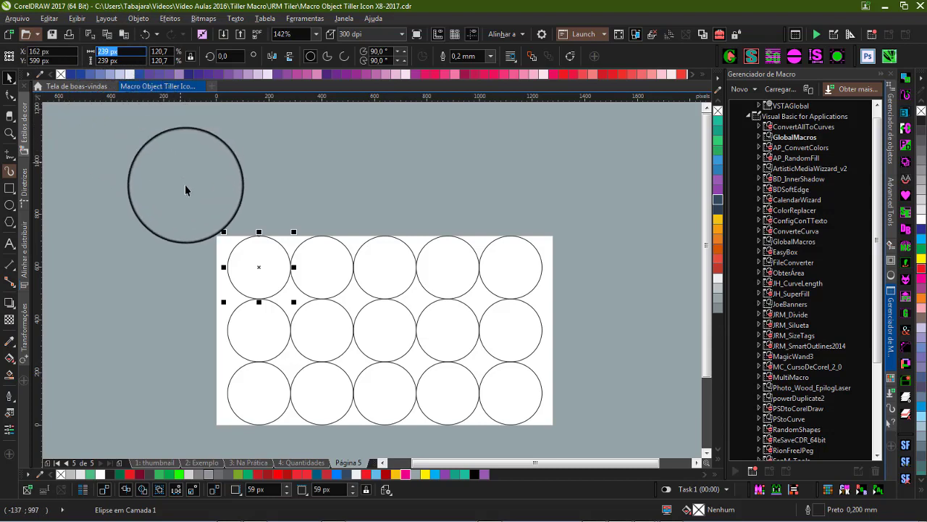
{"action": "left_click", "coordinate": [230, 210]}
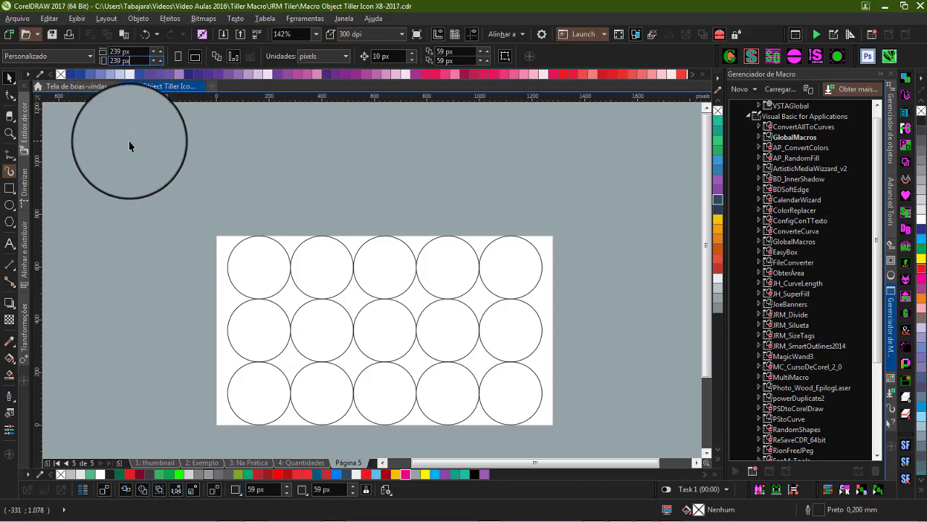
- Delete all the tiled circles outside the resized page, keeping only the circle that fits the page
{"action": "key", "text": "shift+F4"}
{"action": "scroll", "coordinate": [388, 235], "scroll_direction": "down", "scroll_amount": 4}
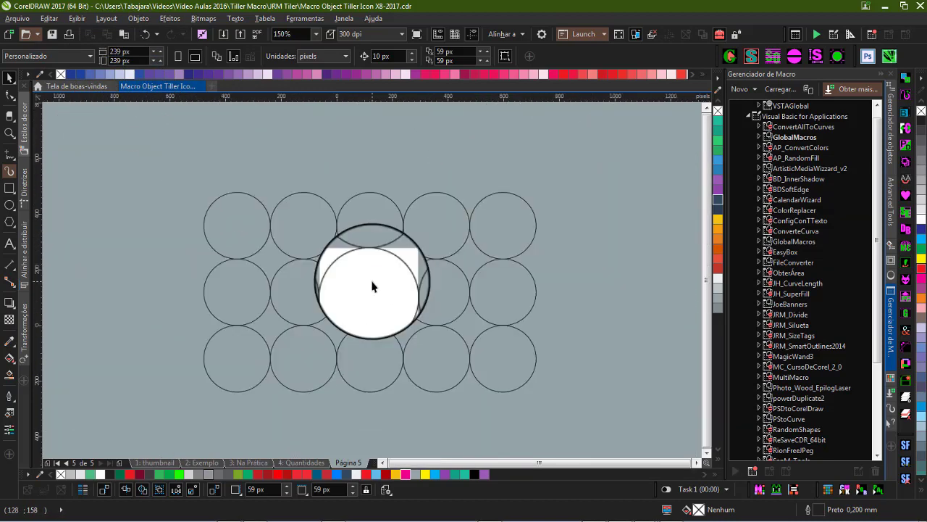
{"action": "left_click_drag", "start_coordinate": [414, 182], "coordinate": [545, 426]}
{"action": "key", "text": "Delete"}
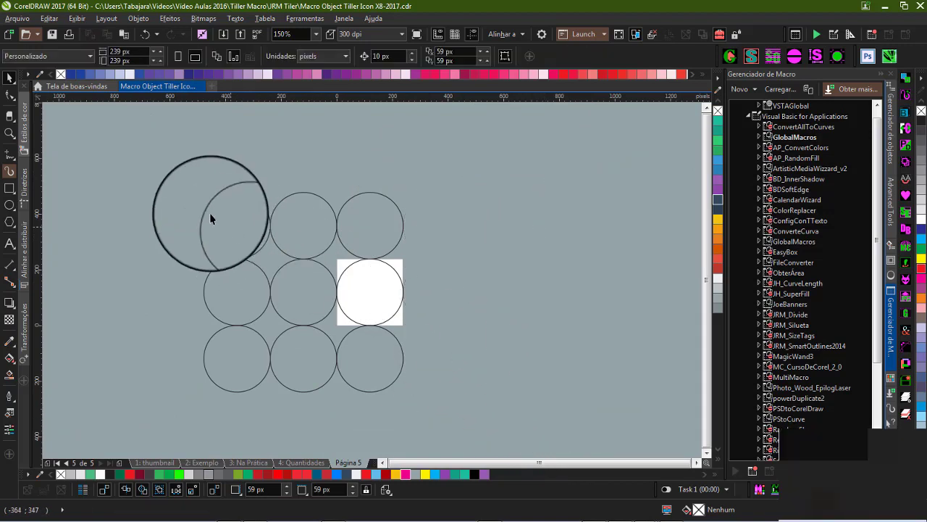
{"action": "left_click_drag", "start_coordinate": [190, 172], "coordinate": [321, 427]}
{"action": "key", "text": "Delete"}
{"action": "left_click", "coordinate": [403, 360]}
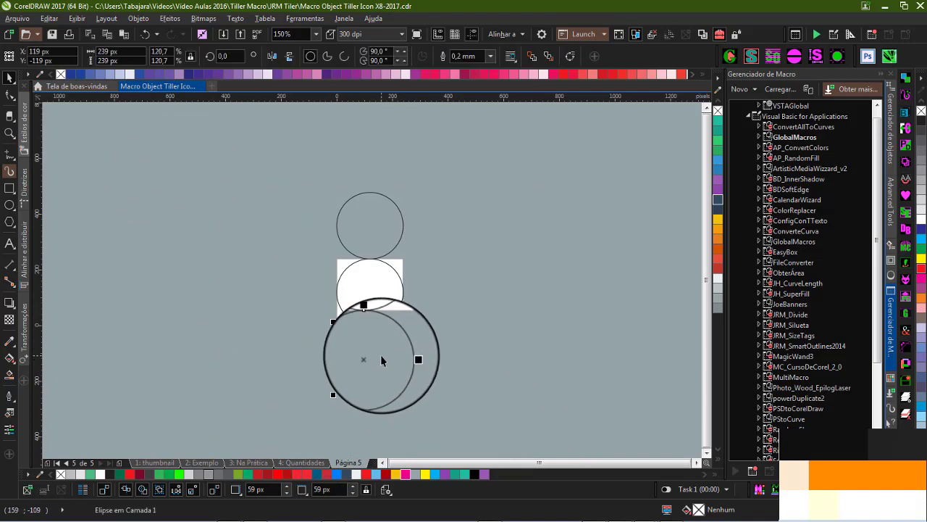
{"action": "key", "text": "Delete"}
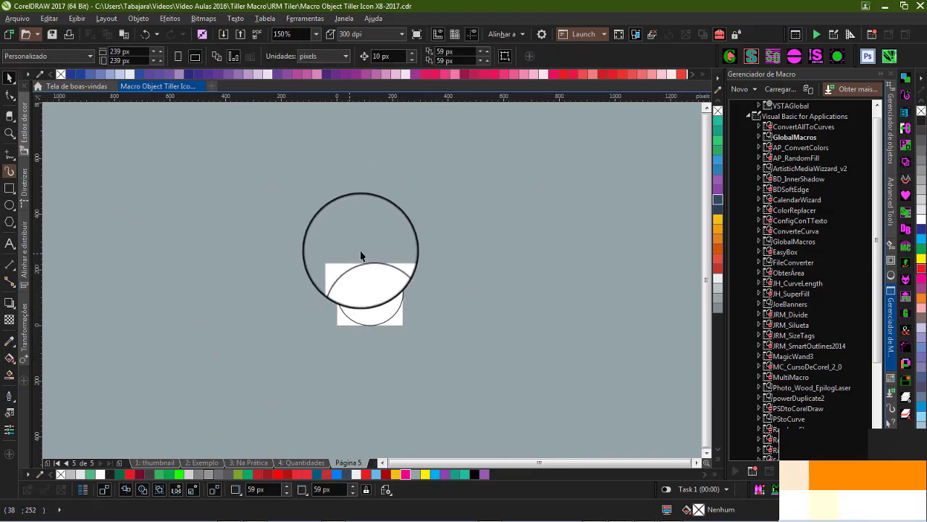
{"action": "mouse_move", "coordinate": [362, 241]}
{"action": "left_mouse_down"}
{"action": "mouse_move", "coordinate": [347, 299]}
{"action": "mouse_move", "coordinate": [326, 246]}
{"action": "mouse_move", "coordinate": [388, 295]}
{"action": "left_mouse_up"}
{"action": "key", "text": "shift+F4"}
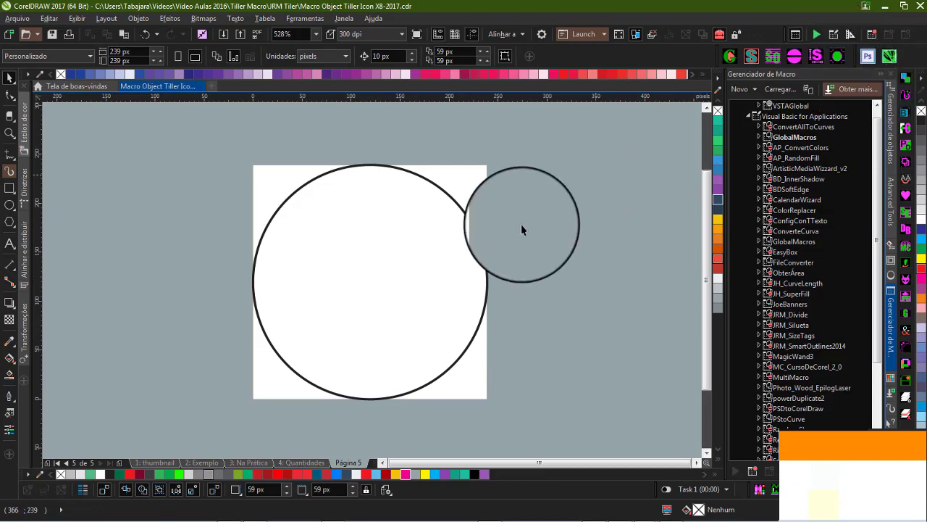
- Set the print range to the current page only and open the full print preview
{"action": "left_click", "coordinate": [351, 249]}
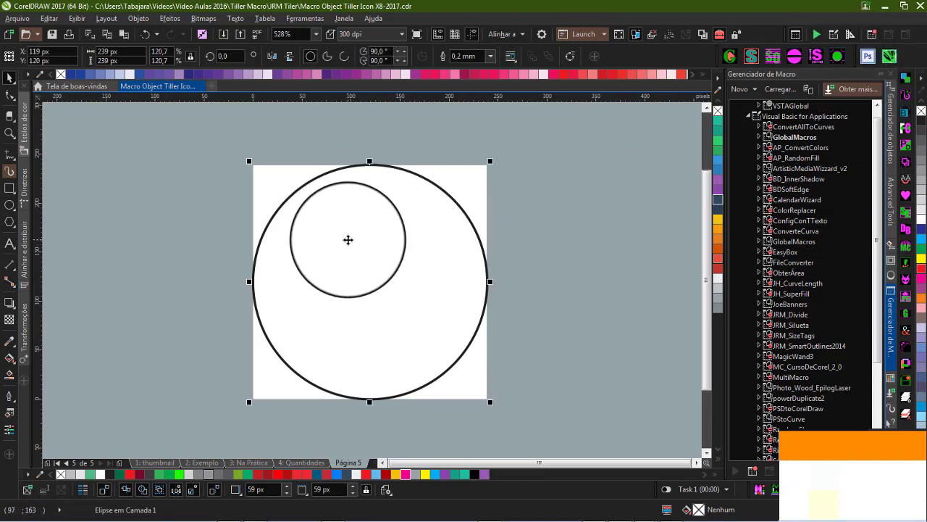
{"action": "key", "text": "ctrl+p"}
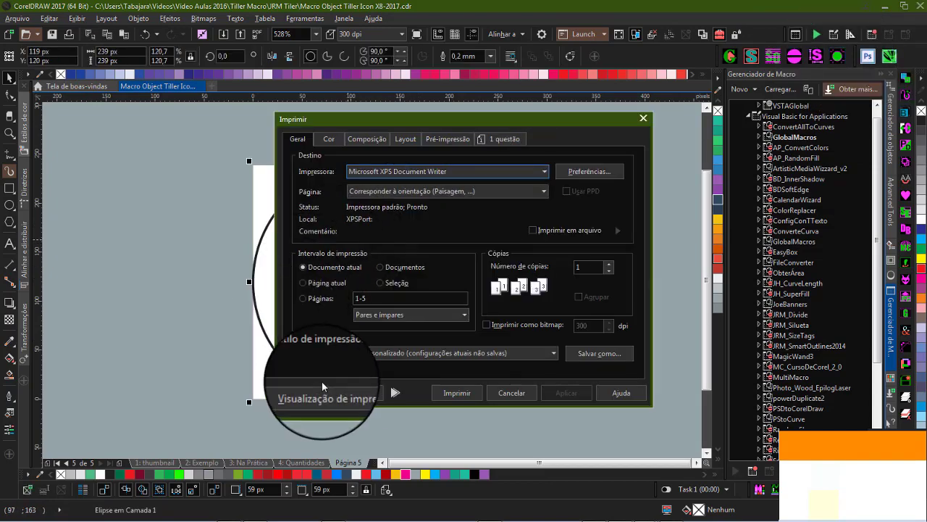
{"action": "left_click", "coordinate": [397, 446]}
{"action": "left_click", "coordinate": [192, 284]}
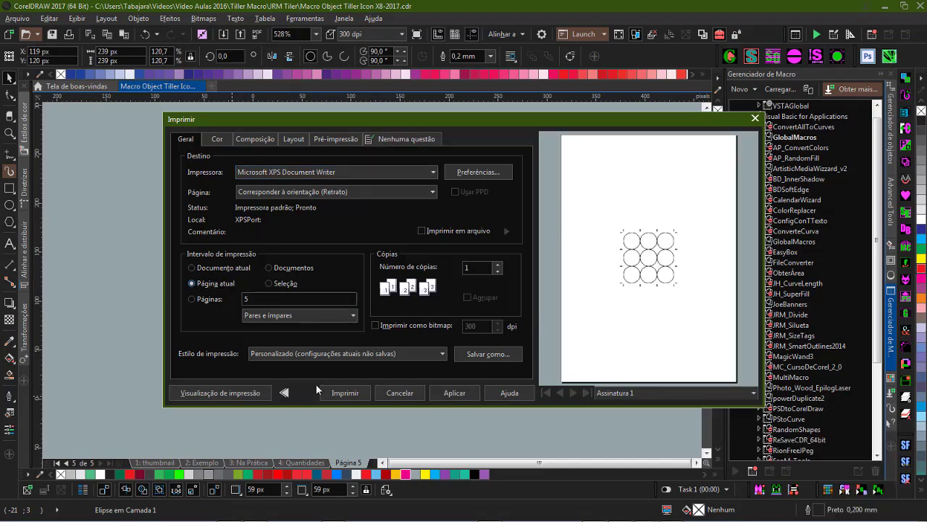
{"action": "left_click", "coordinate": [220, 392]}
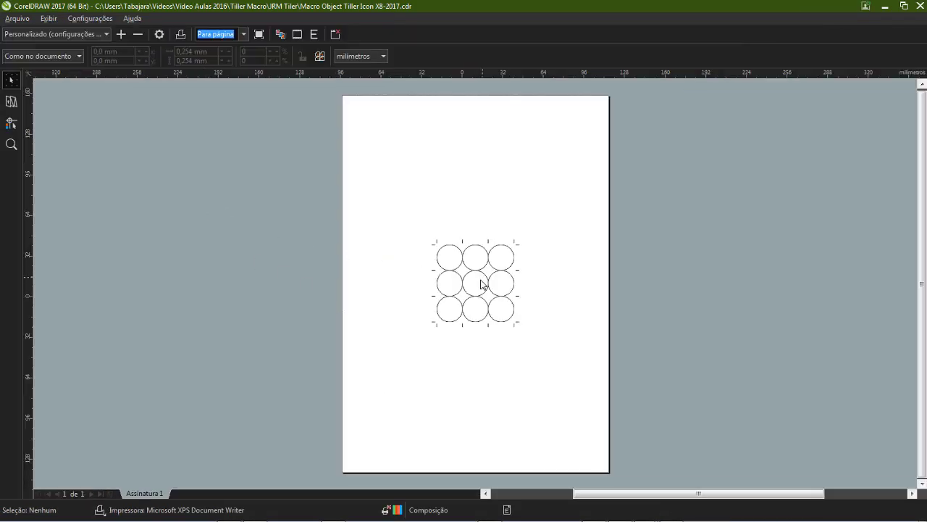
- Set the print imposition layout to 9 columns by 13 rows to fill the sheet with circles
{"action": "left_click", "coordinate": [11, 105]}
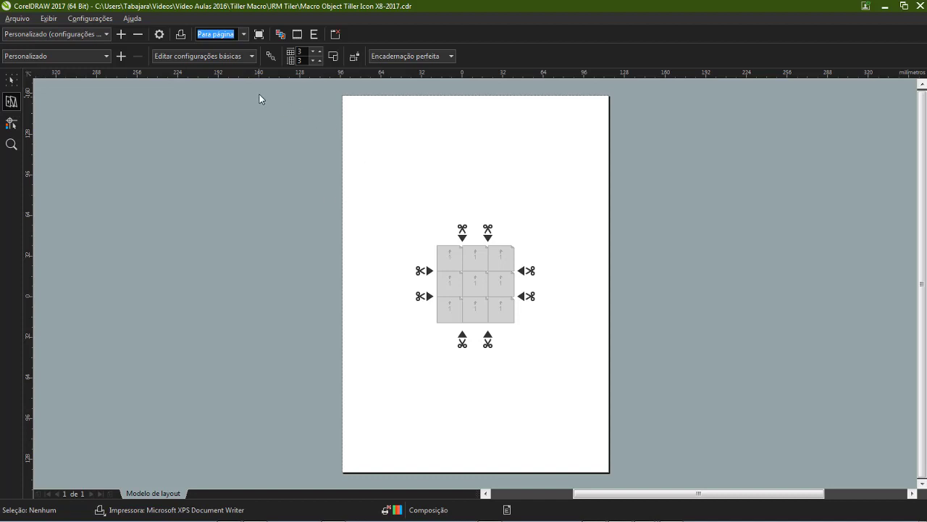
{"action": "left_click", "coordinate": [319, 60]}
{"action": "left_click", "coordinate": [319, 61]}
{"action": "left_click", "coordinate": [319, 60]}
{"action": "left_click", "coordinate": [320, 60]}
{"action": "left_click", "coordinate": [320, 61]}
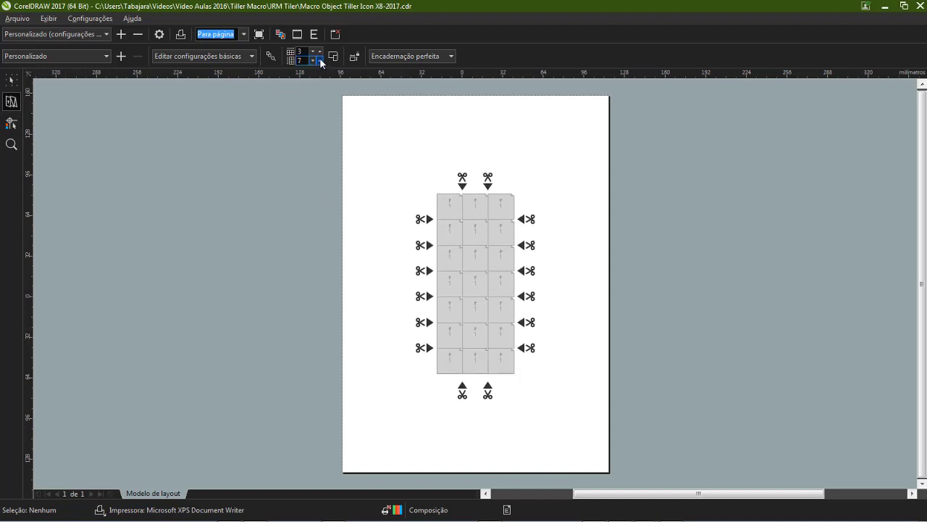
{"action": "left_click", "coordinate": [320, 60]}
{"action": "left_click", "coordinate": [320, 51]}
{"action": "left_click", "coordinate": [319, 52]}
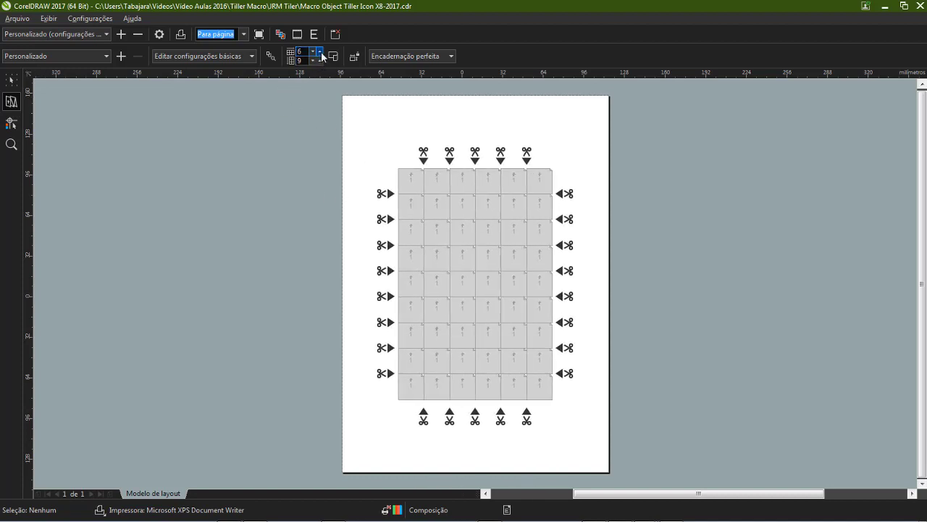
{"action": "left_click", "coordinate": [319, 51]}
{"action": "left_click", "coordinate": [319, 51]}
{"action": "left_click", "coordinate": [319, 52]}
{"action": "left_click", "coordinate": [320, 60]}
{"action": "left_click", "coordinate": [319, 60]}
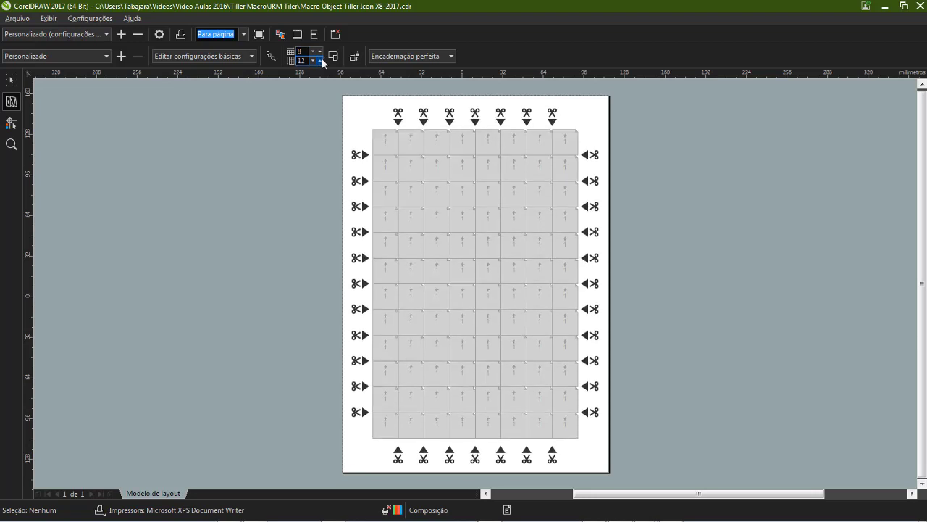
{"action": "left_click", "coordinate": [320, 60]}
{"action": "left_click", "coordinate": [319, 60]}
{"action": "left_click", "coordinate": [320, 51]}
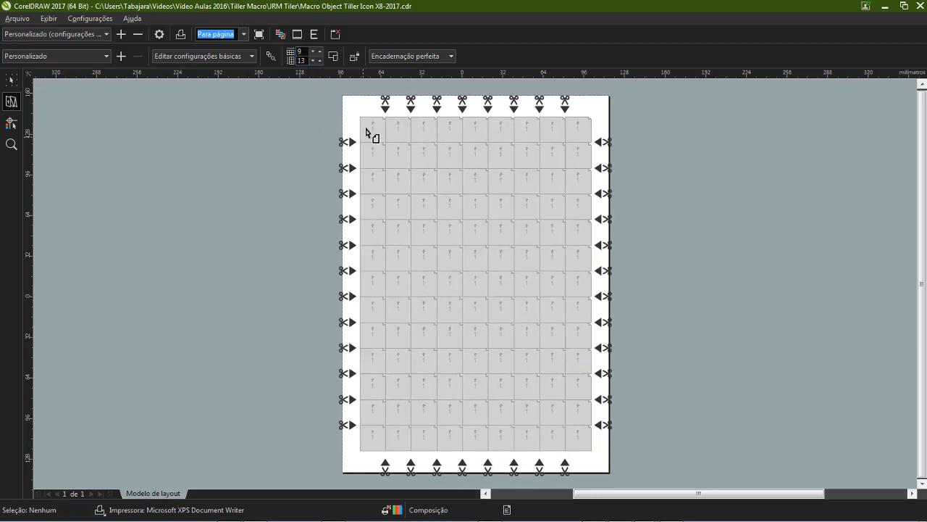
- View the imposed circles with their printer marks, then close the preview and cancel the print job
{"action": "left_click", "coordinate": [14, 124]}
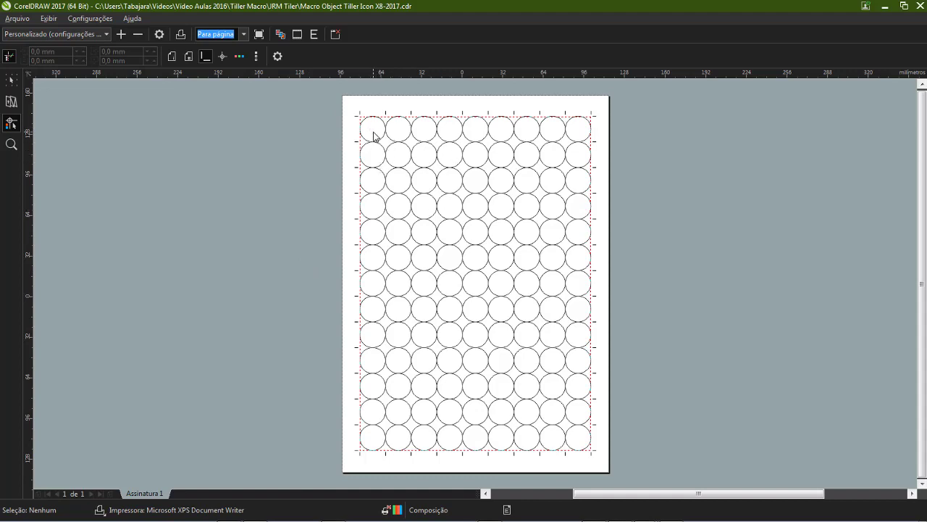
{"action": "left_click", "coordinate": [334, 34]}
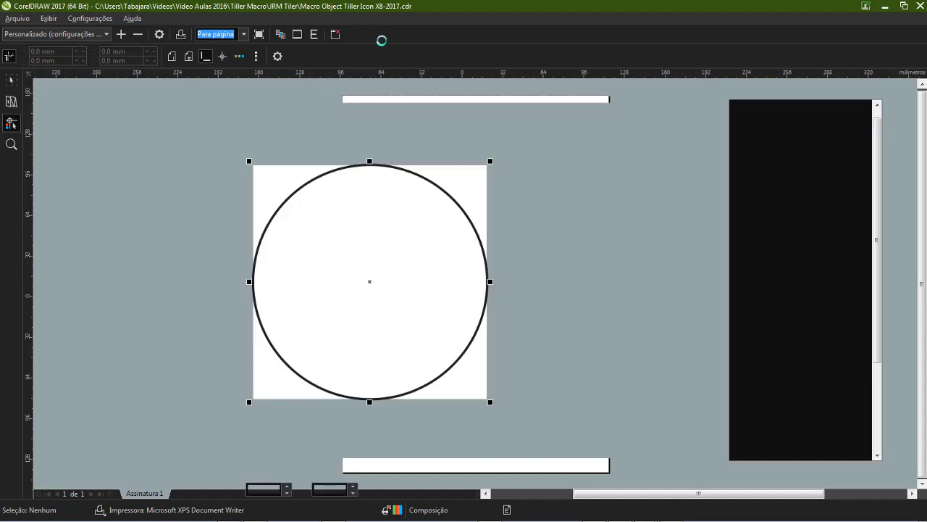
{"action": "left_click", "coordinate": [400, 392]}
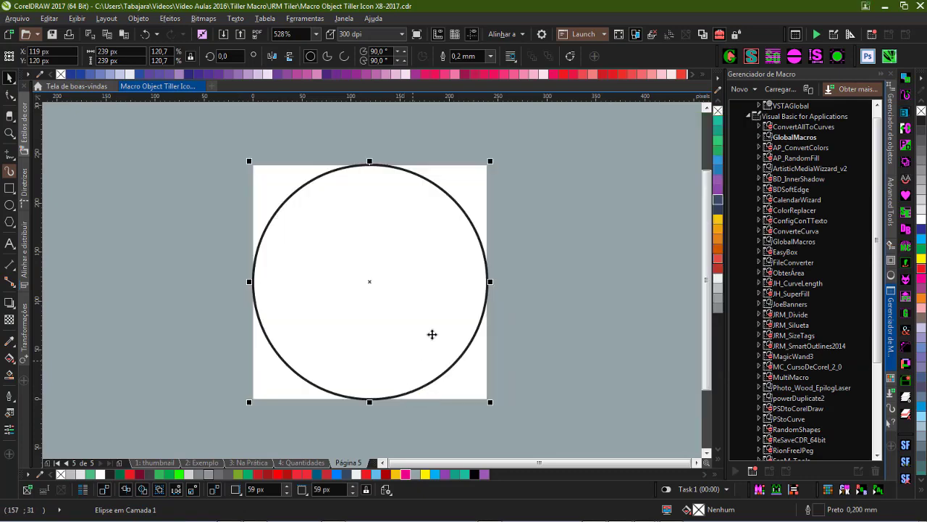
- Undo the circle deletions and the page resize, and select the upper-left circle of the tiled grid
{"action": "left_click", "coordinate": [363, 228]}
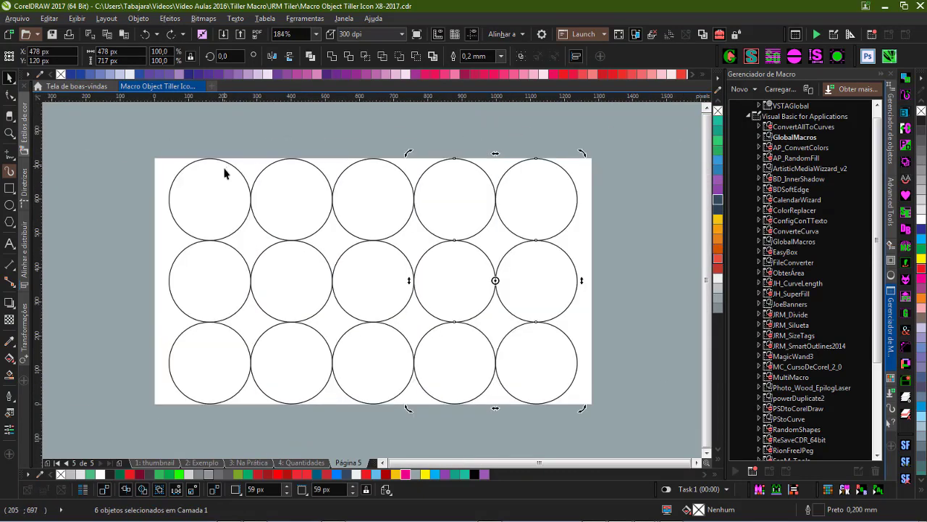
{"action": "scroll", "coordinate": [397, 285], "scroll_direction": "down", "scroll_amount": 4}
{"action": "left_click", "coordinate": [368, 293]}
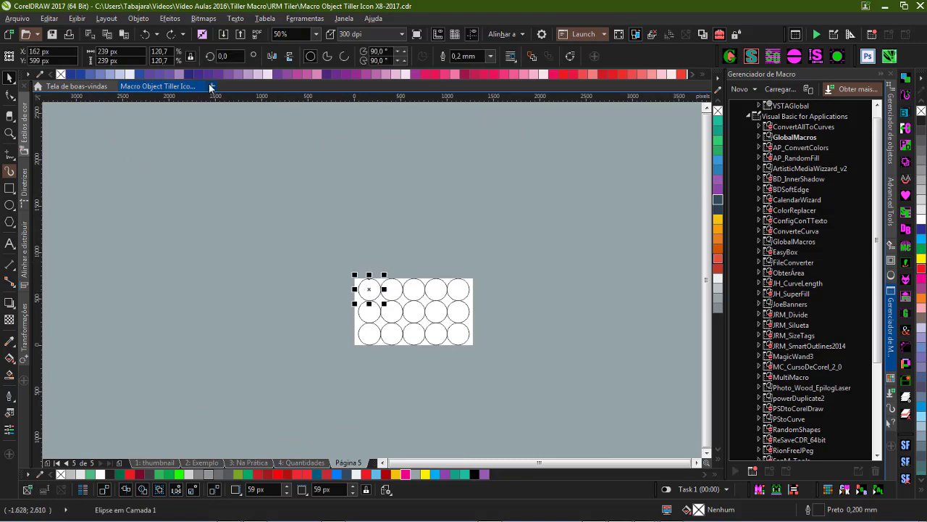
- Create a new A4 portrait document and place a copy of the circle outside the page's upper-left corner
{"action": "key", "text": "ctrl+n"}
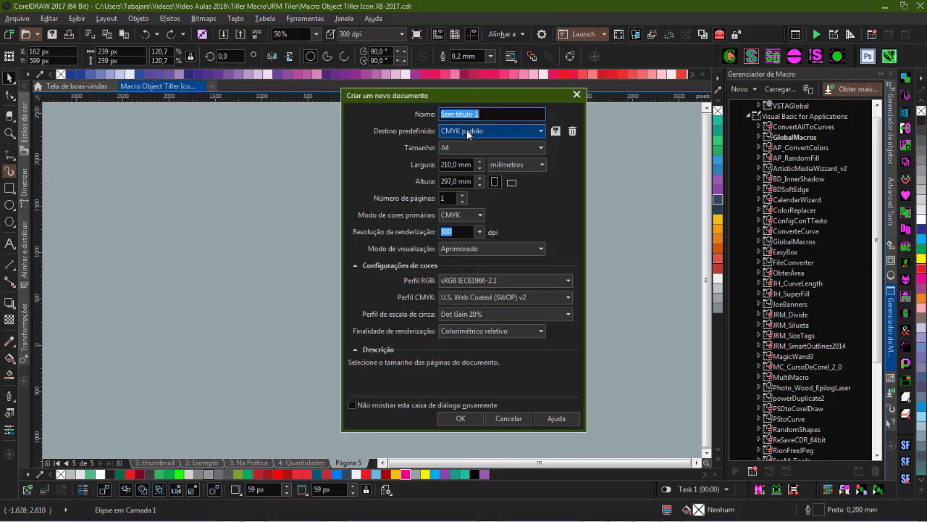
{"action": "left_click", "coordinate": [460, 419]}
{"action": "mouse_move", "coordinate": [325, 252]}
{"action": "left_mouse_down"}
{"action": "mouse_move", "coordinate": [344, 272]}
{"action": "mouse_move", "coordinate": [235, 174]}
{"action": "left_mouse_up"}
{"action": "left_click", "coordinate": [377, 270]}
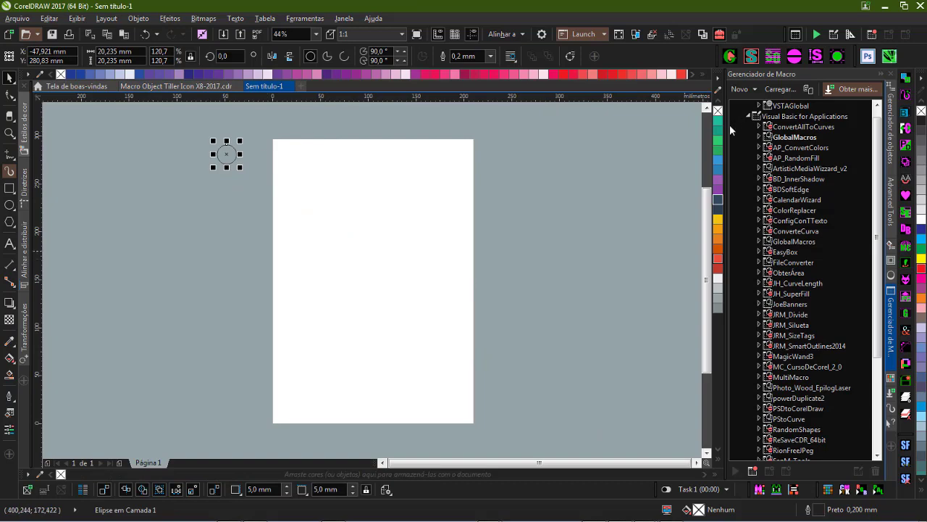
- Tile the circle across the A4 page with Object Tiler, using 0 mm margins and spacing and 5 mm cut guides with 2.2 mm separation
{"action": "left_click", "coordinate": [837, 58]}
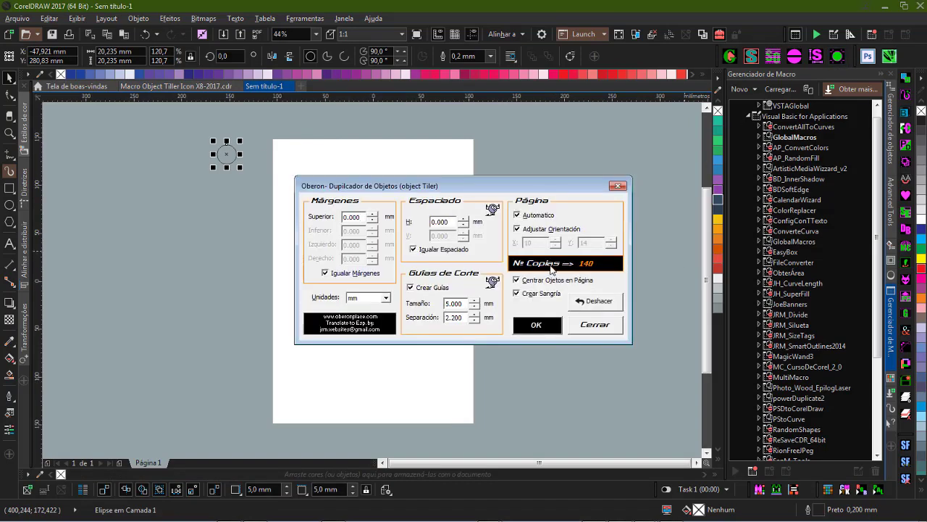
{"action": "left_click_drag", "start_coordinate": [562, 190], "coordinate": [793, 167]}
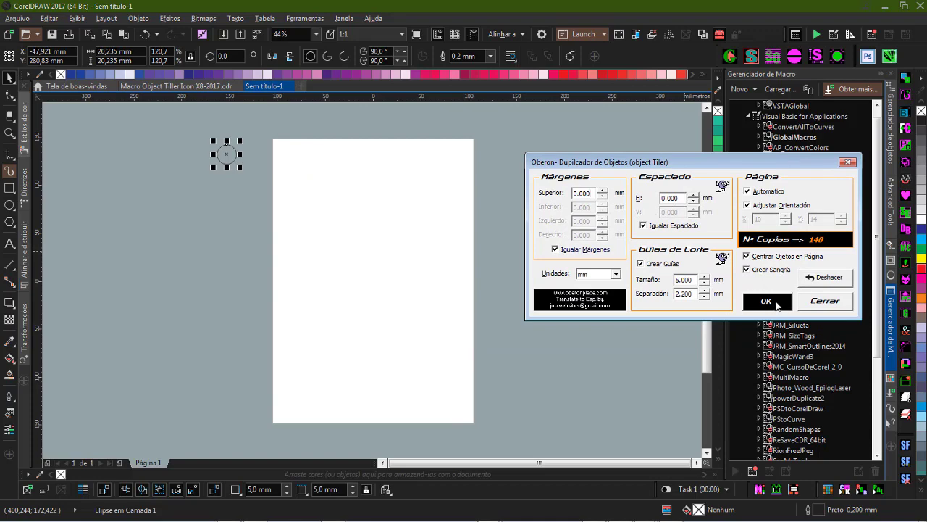
{"action": "left_click", "coordinate": [775, 303]}
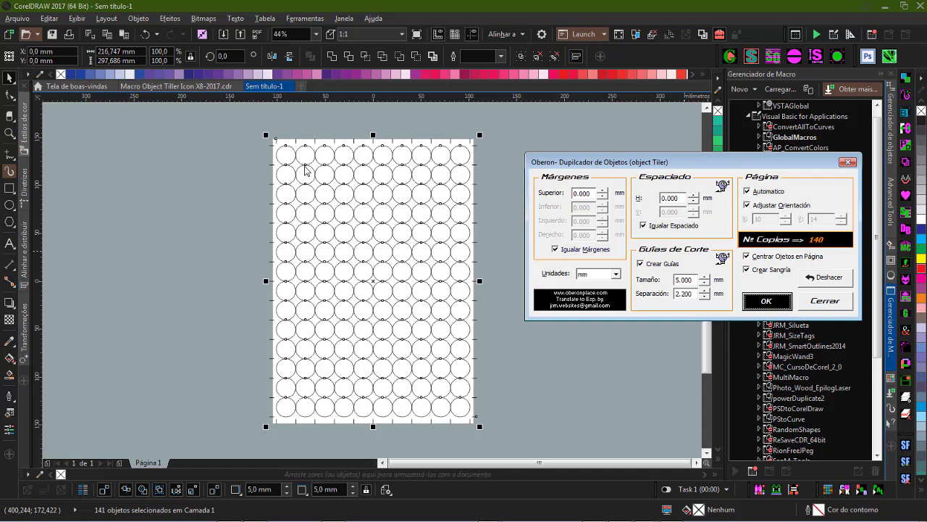
{"action": "left_click", "coordinate": [813, 307]}
{"action": "left_click", "coordinate": [358, 196]}
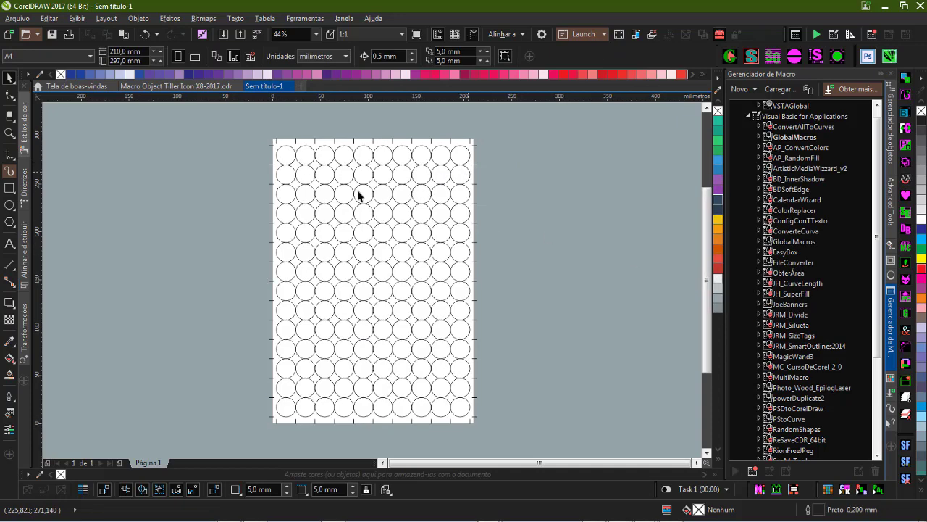
- Move the upper-left tiled circle off the page and delete all the other circles and cut guides
{"action": "left_click", "coordinate": [288, 155]}
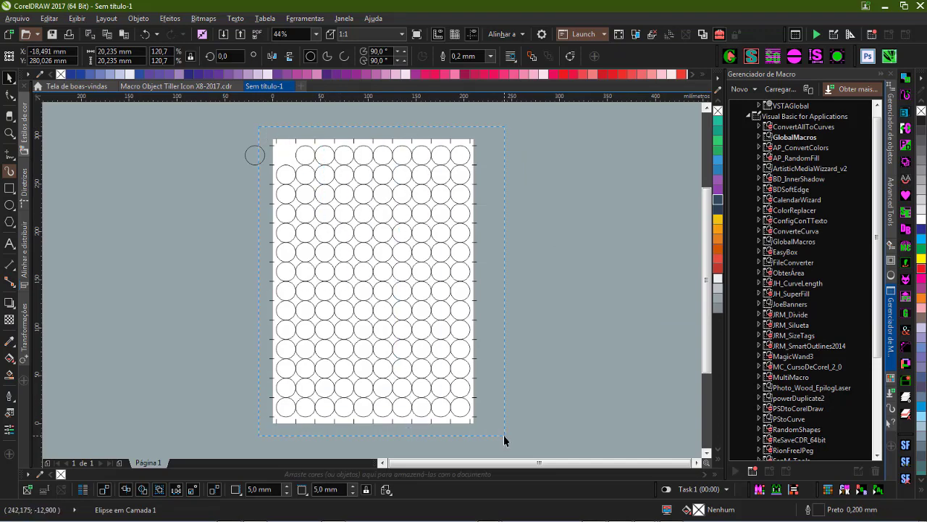
{"action": "left_click_drag", "start_coordinate": [504, 435], "coordinate": [503, 434]}
{"action": "key", "text": "Delete"}
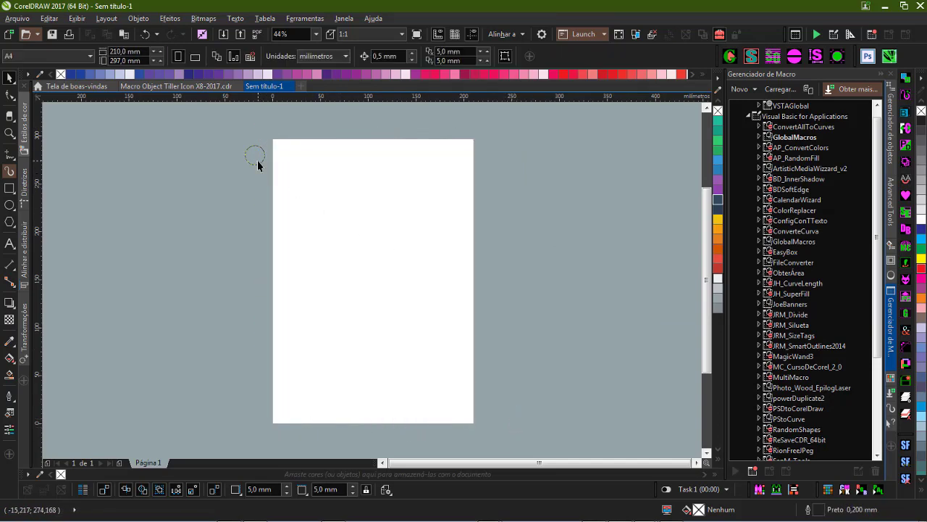
- Centre the remaining circle on the page and set the page size to 20.235 x 20.235 mm
{"action": "left_click", "coordinate": [256, 155]}
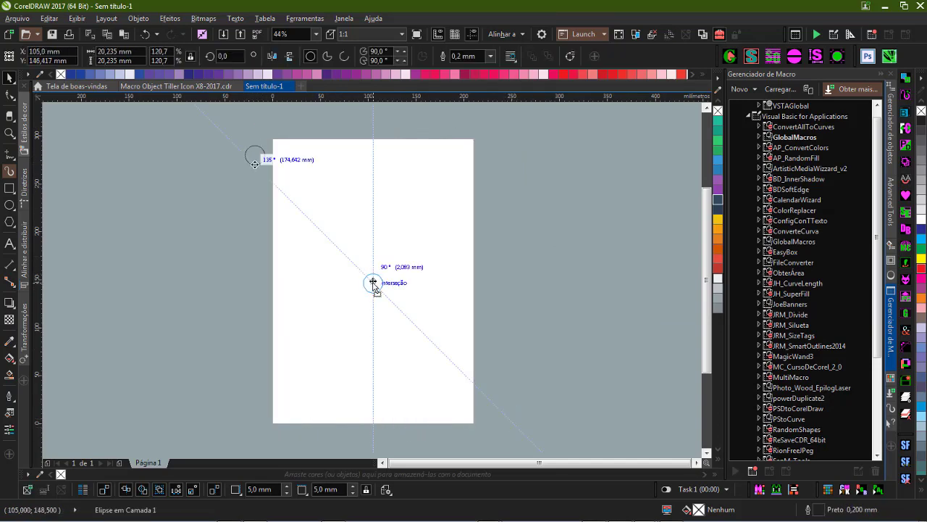
{"action": "left_click", "coordinate": [214, 242]}
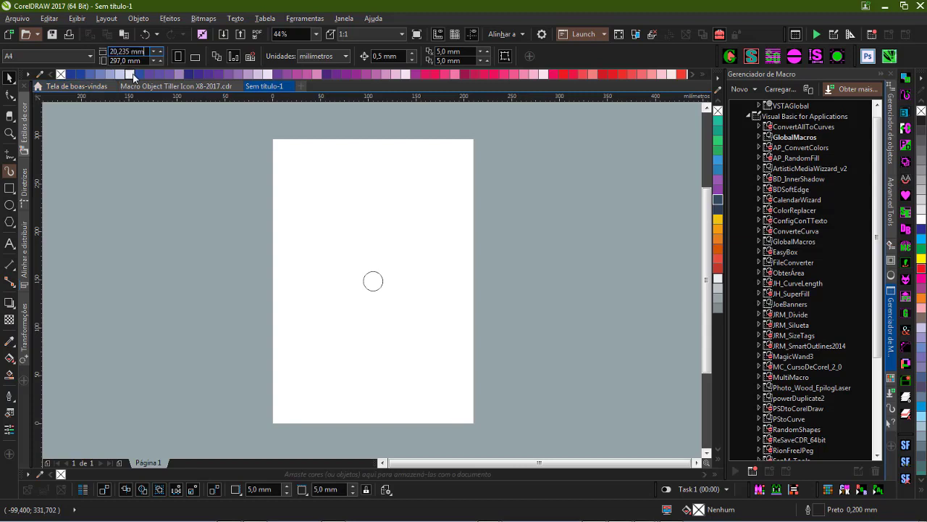
{"action": "key", "text": "Return"}
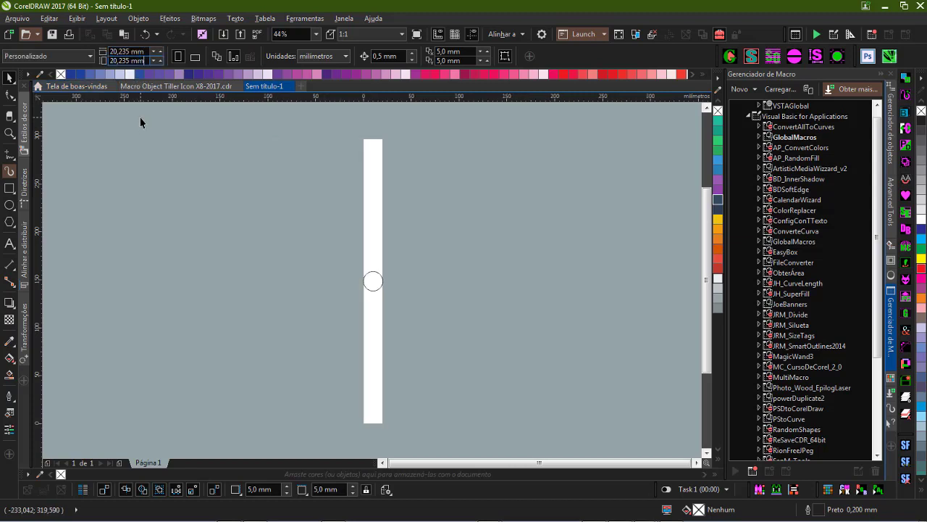
{"action": "key", "text": "Return"}
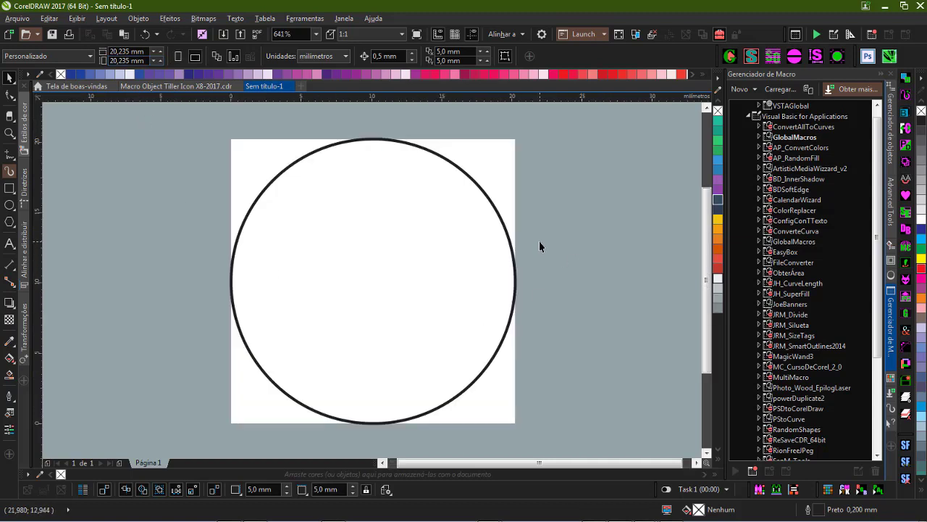
- Open the print preview for the current page and display the crop marks around the circle
{"action": "key", "text": "ctrl+p"}
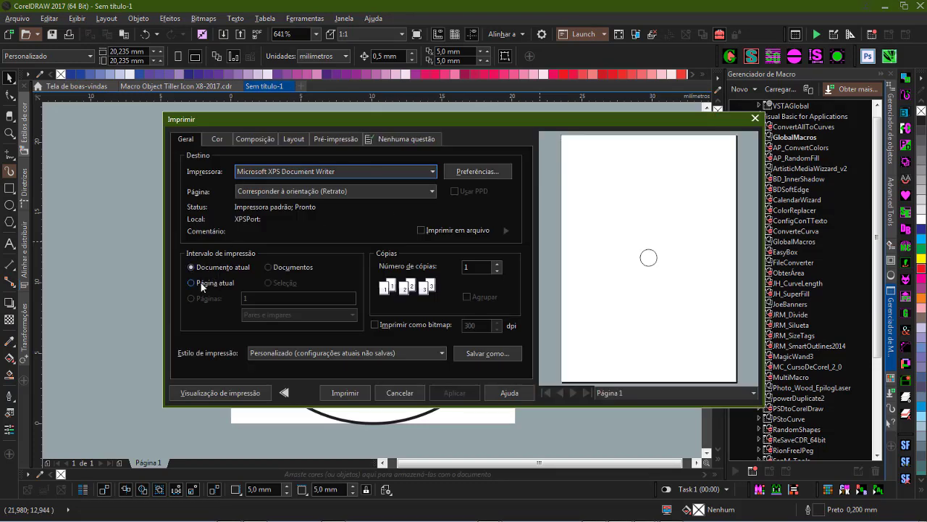
{"action": "left_click", "coordinate": [202, 282]}
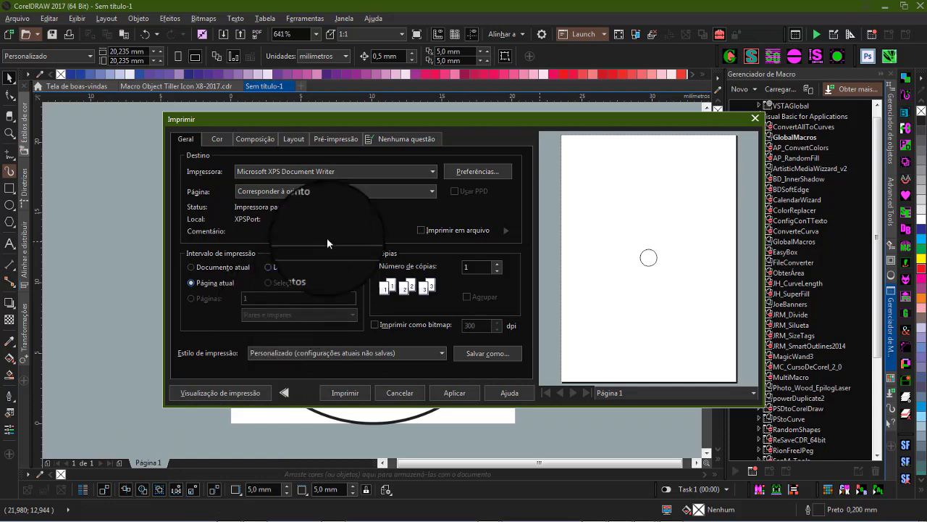
{"action": "left_click", "coordinate": [205, 394]}
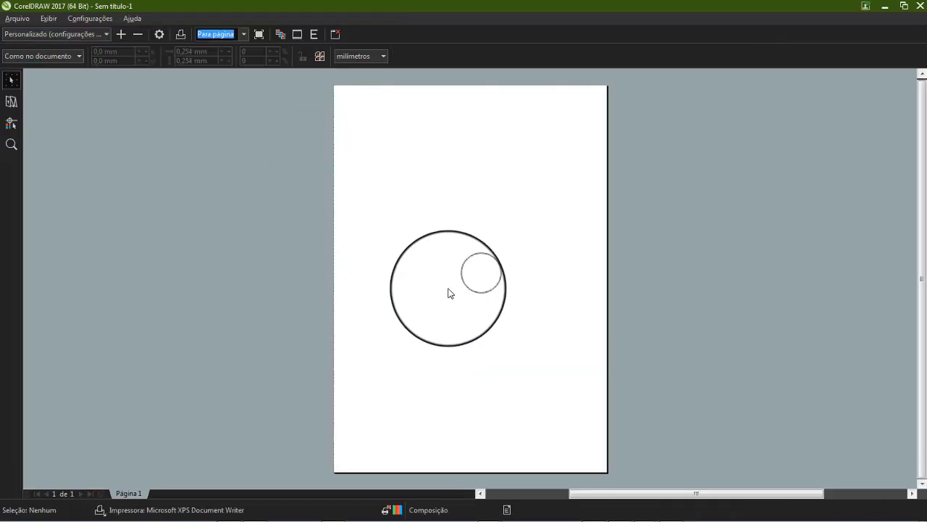
{"action": "left_click", "coordinate": [10, 124]}
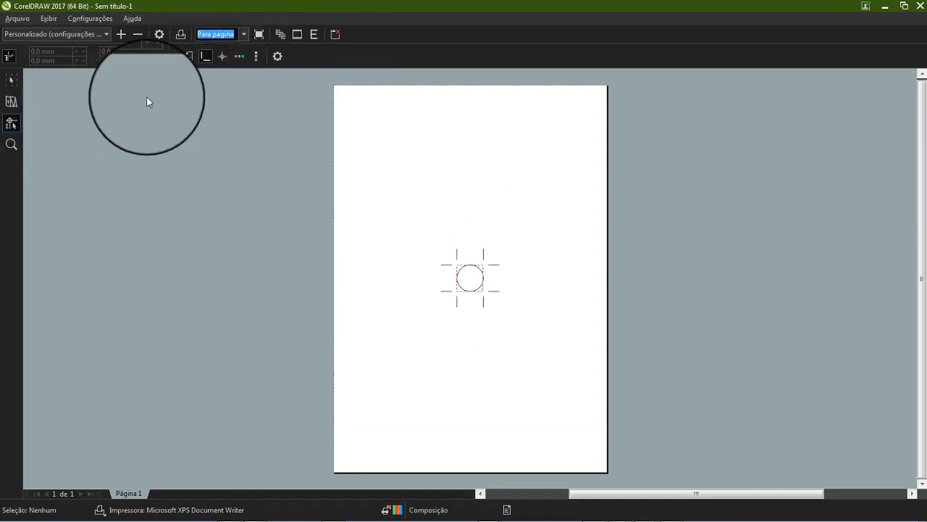
- Set the imposition layout in the print preview to 14 pages across and 10 down
{"action": "left_click", "coordinate": [11, 101]}
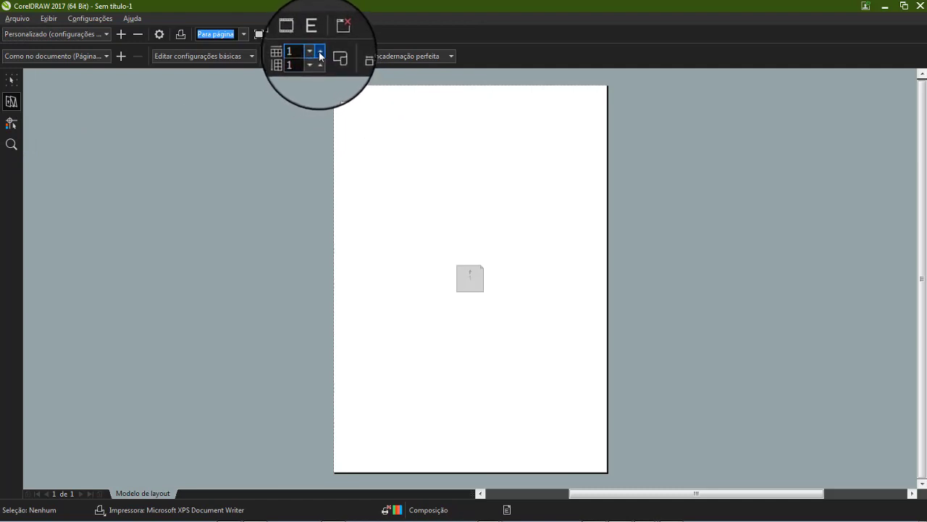
{"action": "left_click", "coordinate": [321, 54]}
{"action": "left_click_drag", "start_coordinate": [321, 55], "coordinate": [321, 62]}
{"action": "left_click", "coordinate": [321, 62]}
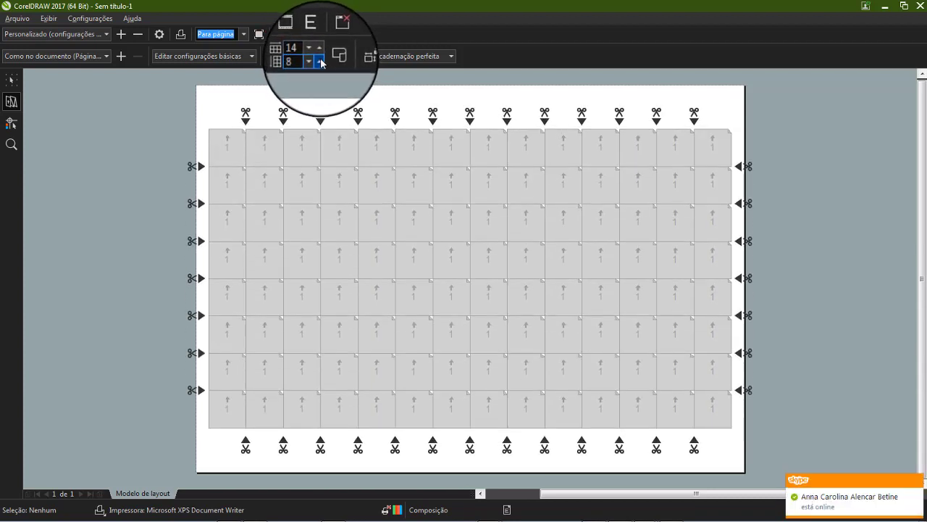
{"action": "left_click", "coordinate": [321, 62]}
{"action": "left_click", "coordinate": [321, 62]}
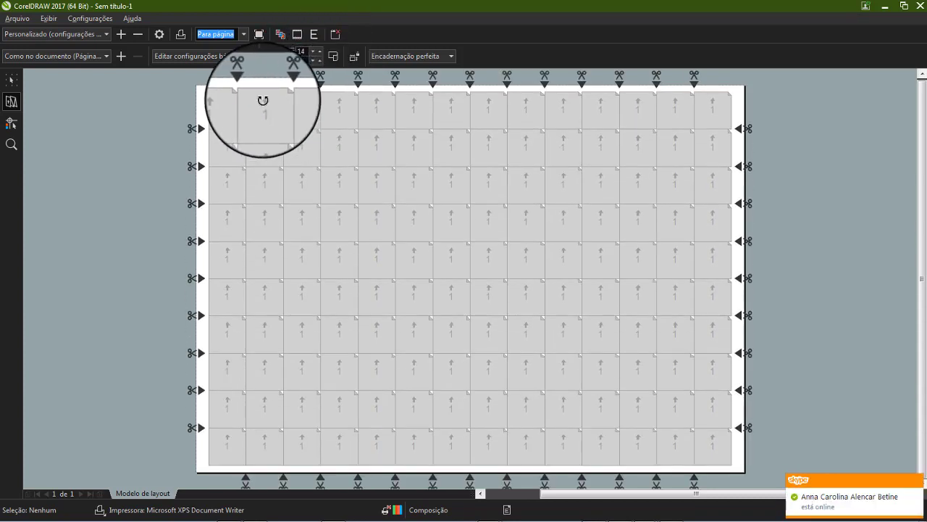
- Number the layout's page positions sequentially, and leave the print preview and print dialog without printing
{"action": "left_click", "coordinate": [227, 110]}
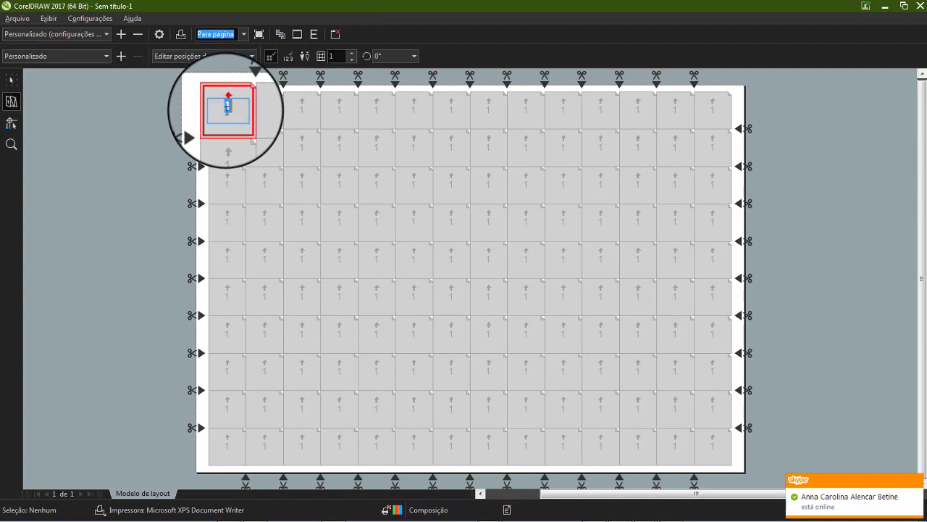
{"action": "left_click", "coordinate": [289, 63]}
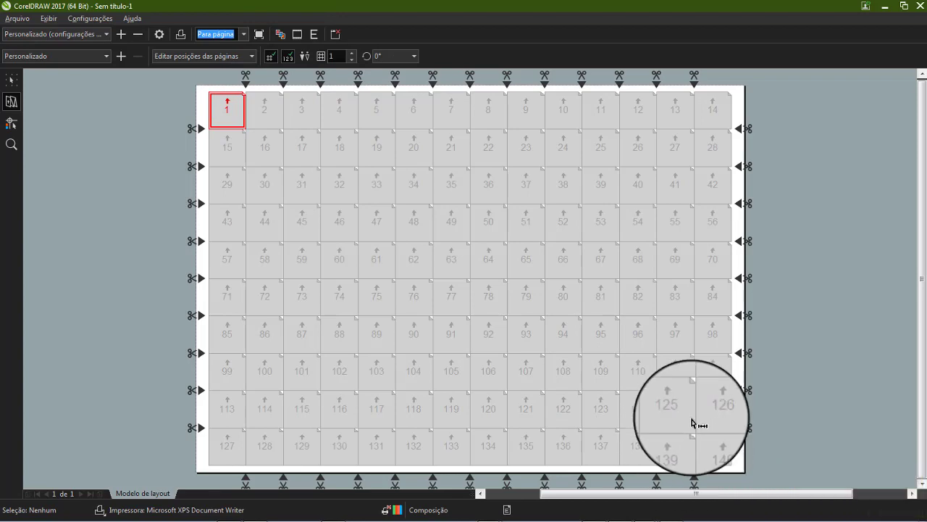
{"action": "left_click", "coordinate": [335, 34]}
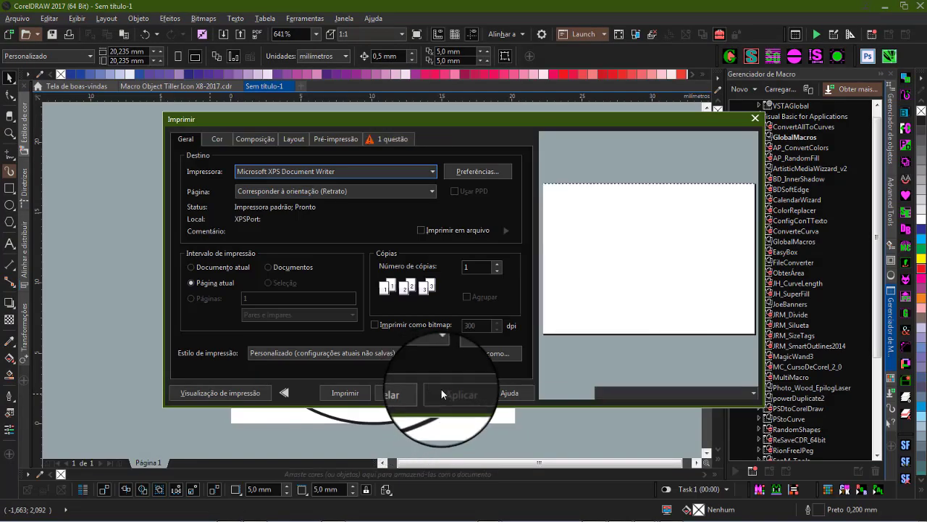
{"action": "left_click", "coordinate": [397, 391]}
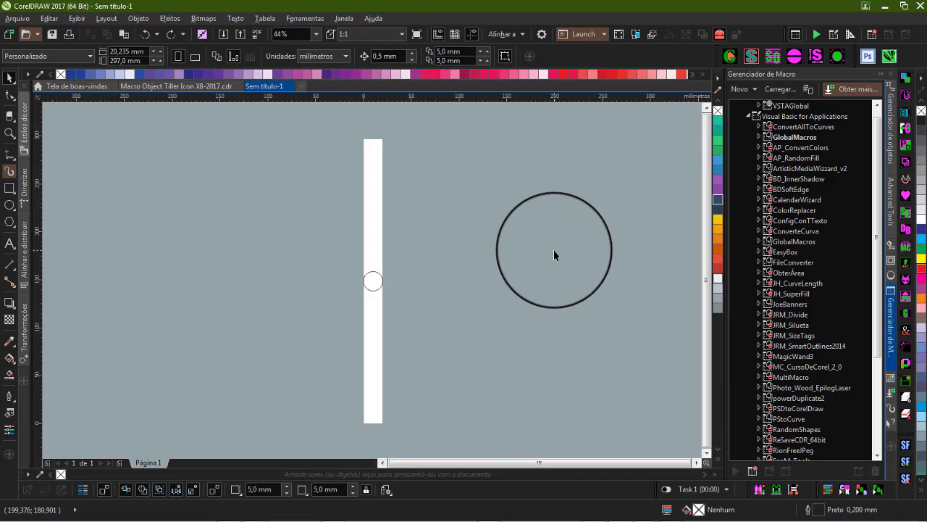
- Move the circle beside the A4 page and check the number of copies Object Tiler offers without tiling
{"action": "left_click_drag", "start_coordinate": [519, 239], "coordinate": [240, 184]}
{"action": "left_click", "coordinate": [838, 56]}
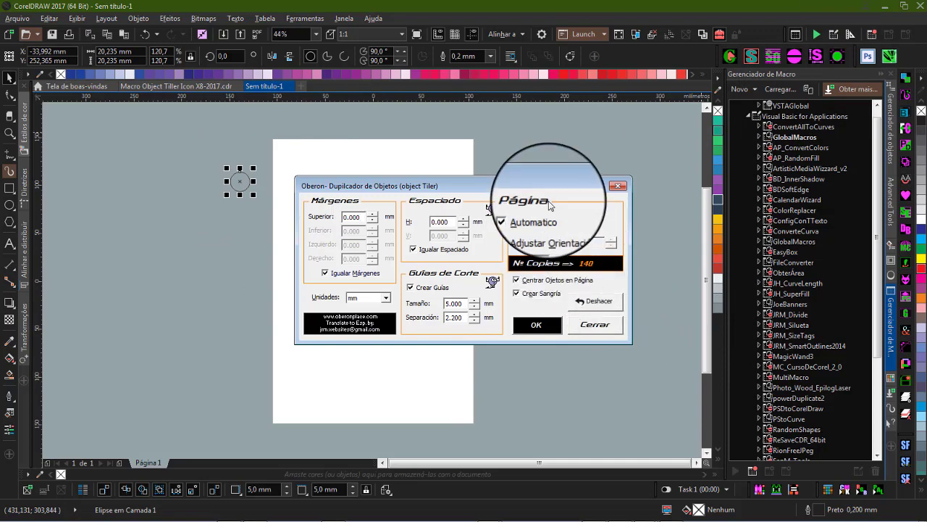
{"action": "left_click_drag", "start_coordinate": [579, 192], "coordinate": [792, 169]}
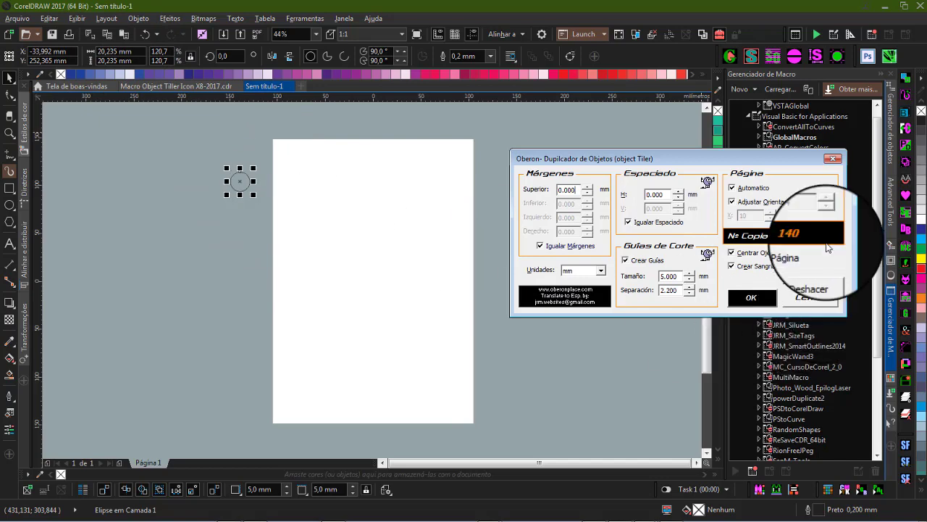
{"action": "left_click", "coordinate": [807, 299]}
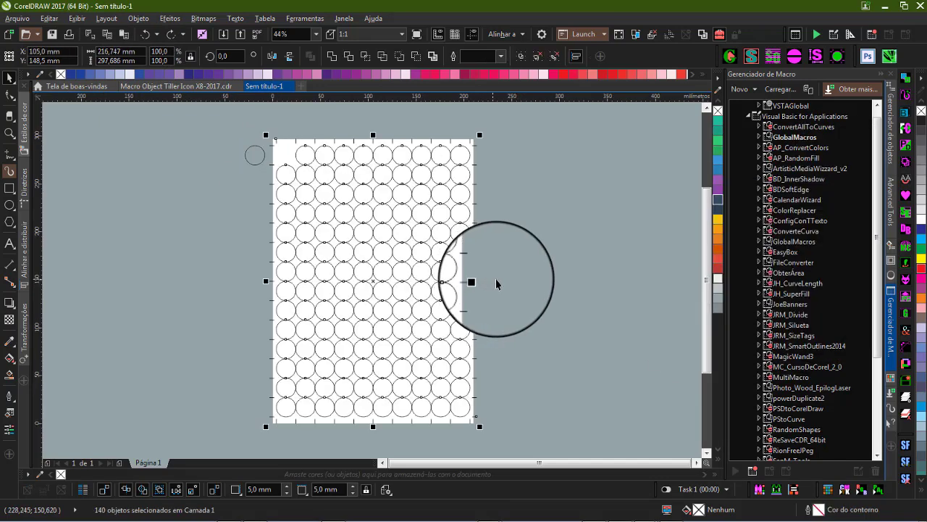
- Undo moving the upper-left circle off the tiled page and clear the selection
{"action": "left_click", "coordinate": [496, 284]}
{"action": "key", "text": "Tab"}
{"action": "key", "text": "Escape"}
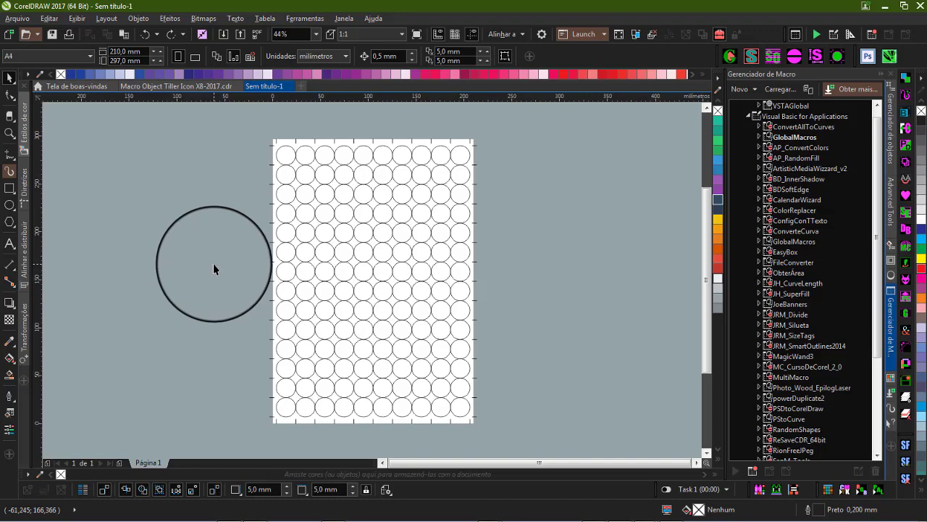
{"action": "left_click_drag", "start_coordinate": [213, 265], "coordinate": [221, 267]}
{"action": "key", "text": "Delete"}
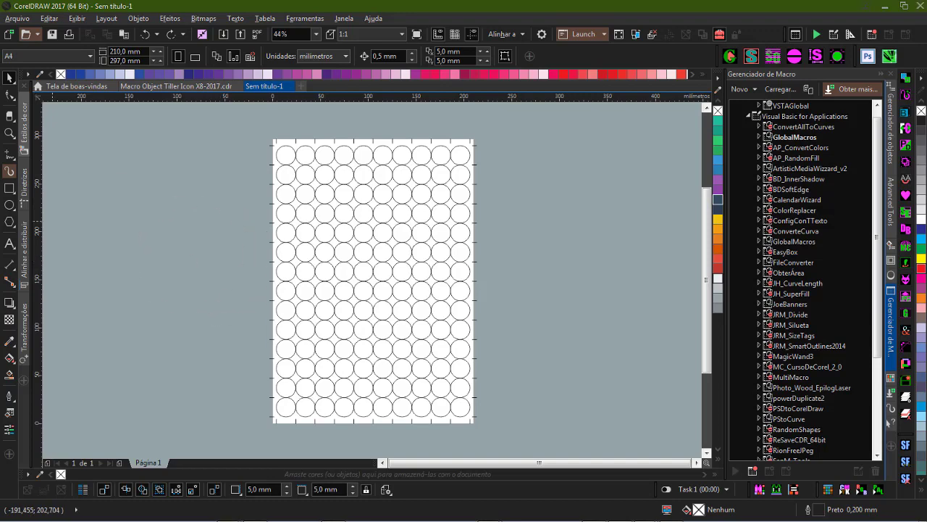
- Switch to Windows Explorer and browse to the Corel folder in Arquivos de Programas on Disco Local (C:)
{"action": "key", "text": "super+e"}
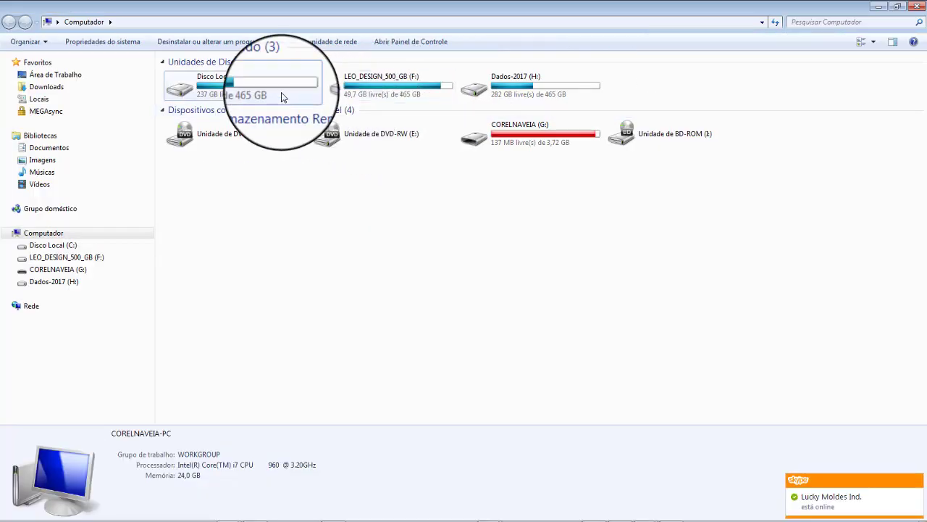
{"action": "double_click", "coordinate": [282, 92]}
{"action": "left_click", "coordinate": [221, 124]}
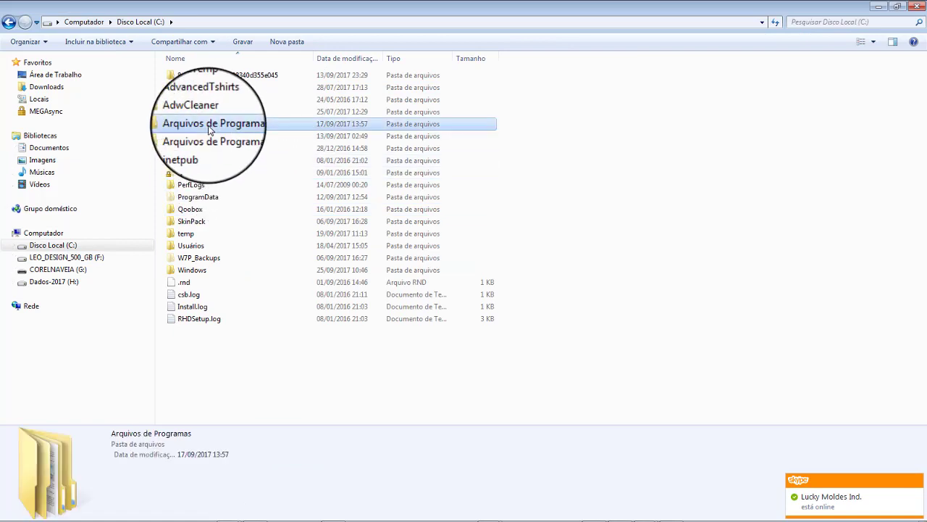
{"action": "double_click", "coordinate": [223, 129]}
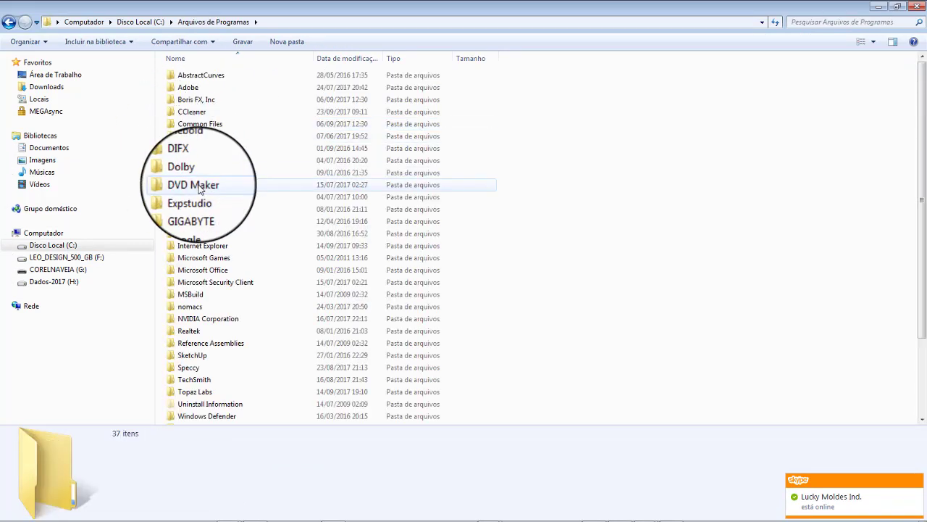
{"action": "double_click", "coordinate": [196, 136]}
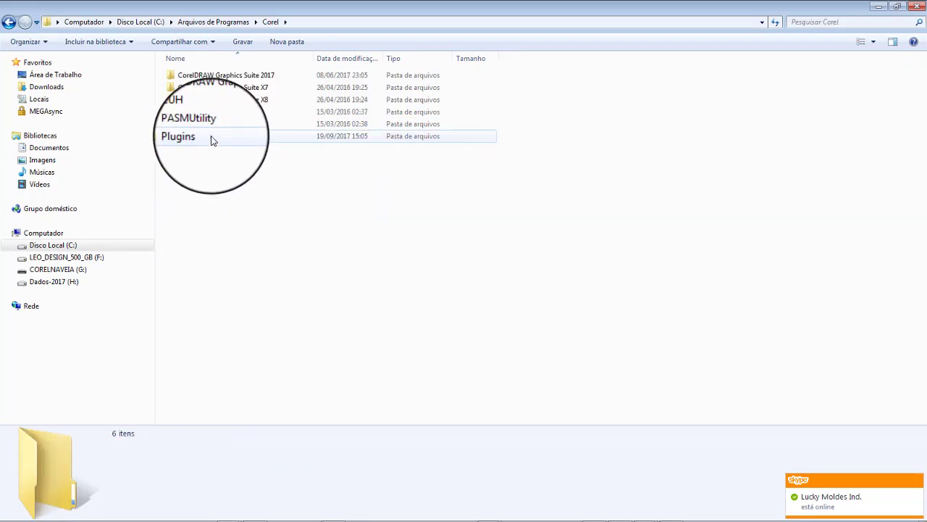
- Open CorelDRAW Graphics Suite 2017\Draw, select the GMS folder and reveal the full folder path
{"action": "left_click", "coordinate": [273, 75]}
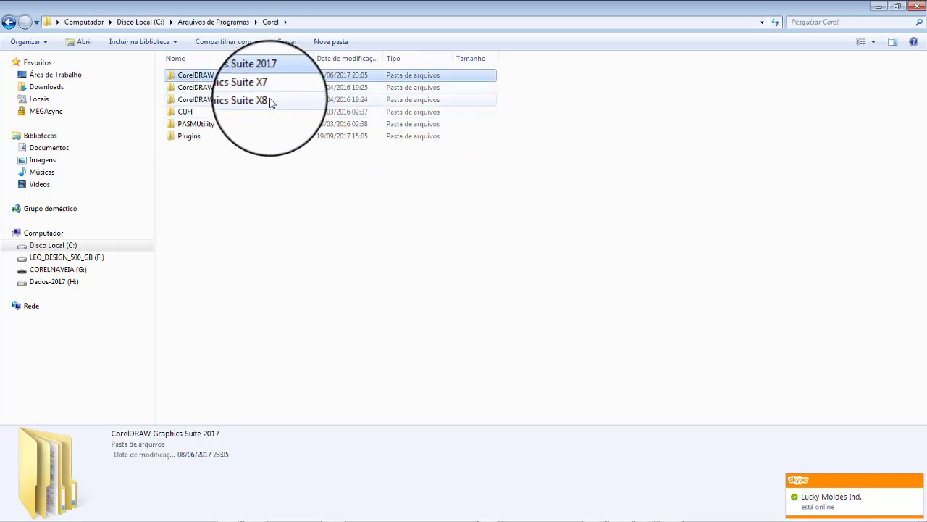
{"action": "left_click", "coordinate": [268, 100]}
{"action": "double_click", "coordinate": [270, 77]}
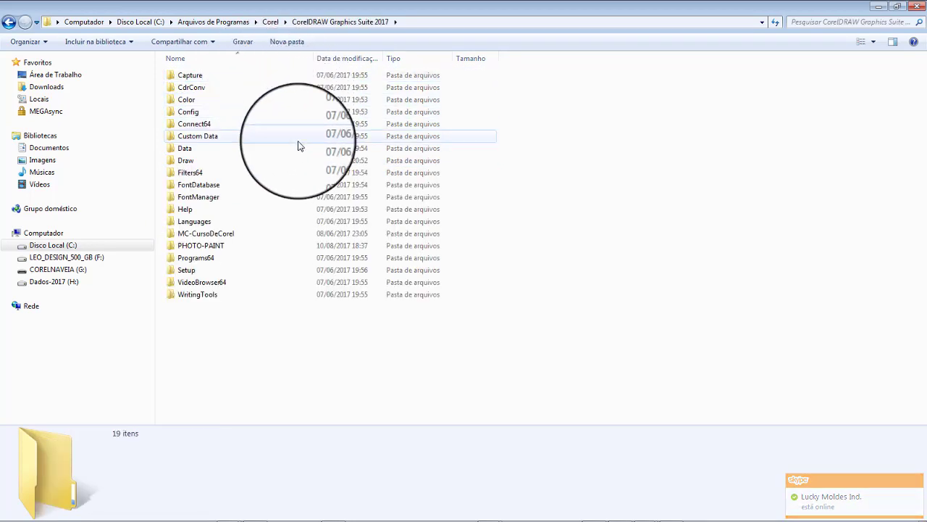
{"action": "double_click", "coordinate": [205, 161]}
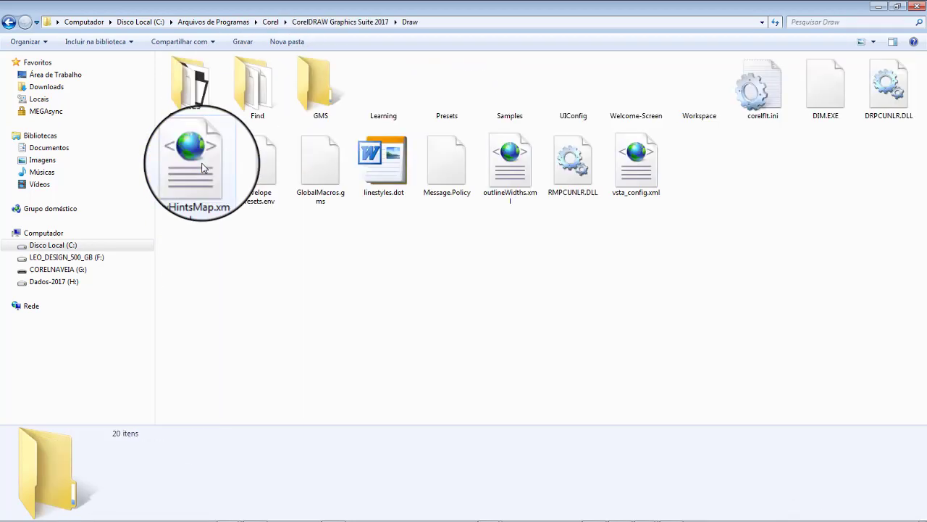
{"action": "left_click", "coordinate": [320, 94]}
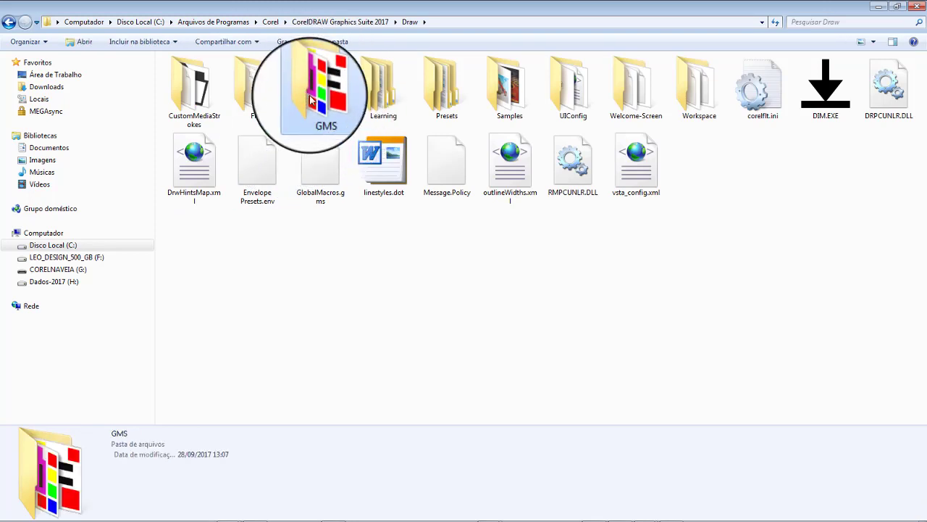
{"action": "left_click", "coordinate": [435, 24]}
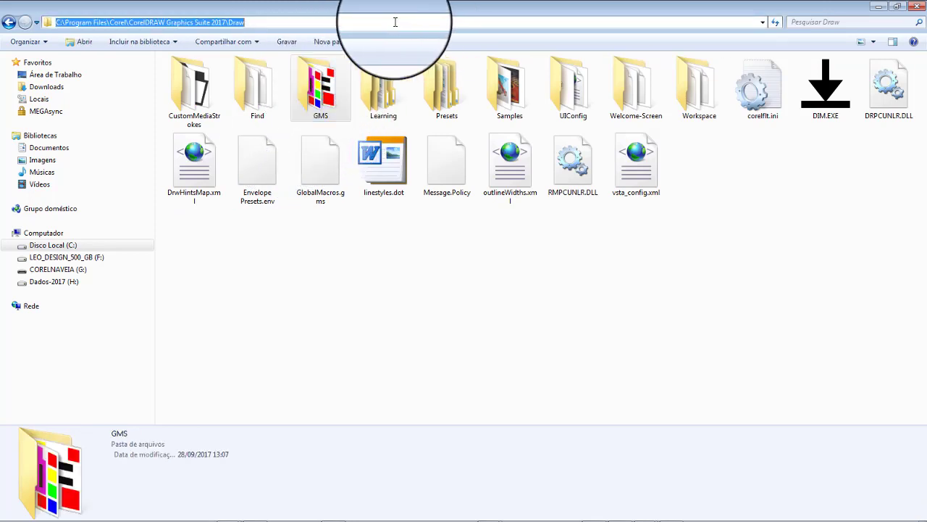
{"action": "left_click", "coordinate": [319, 93]}
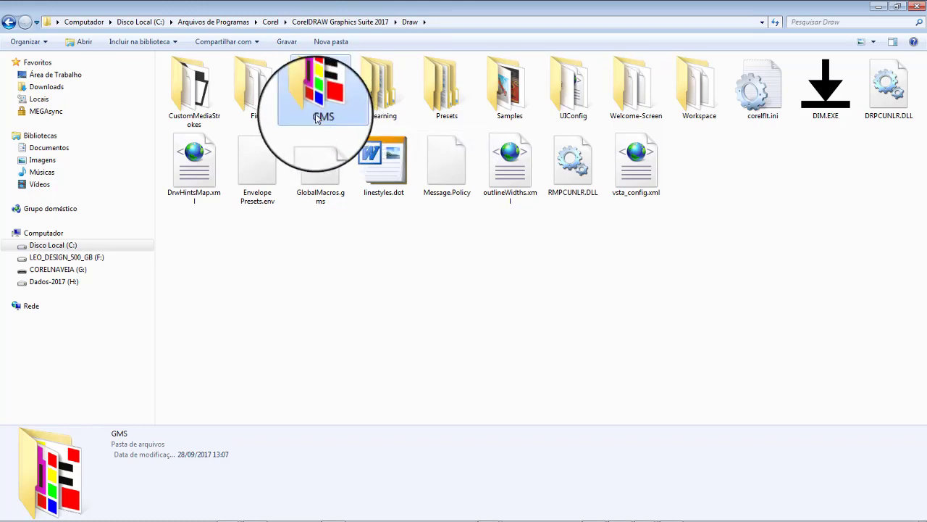
- Examine the macro files in the GMS folder, return to Draw, and close Explorer and the ACDSee instruction image
{"action": "double_click", "coordinate": [321, 101]}
{"action": "left_click", "coordinate": [194, 168]}
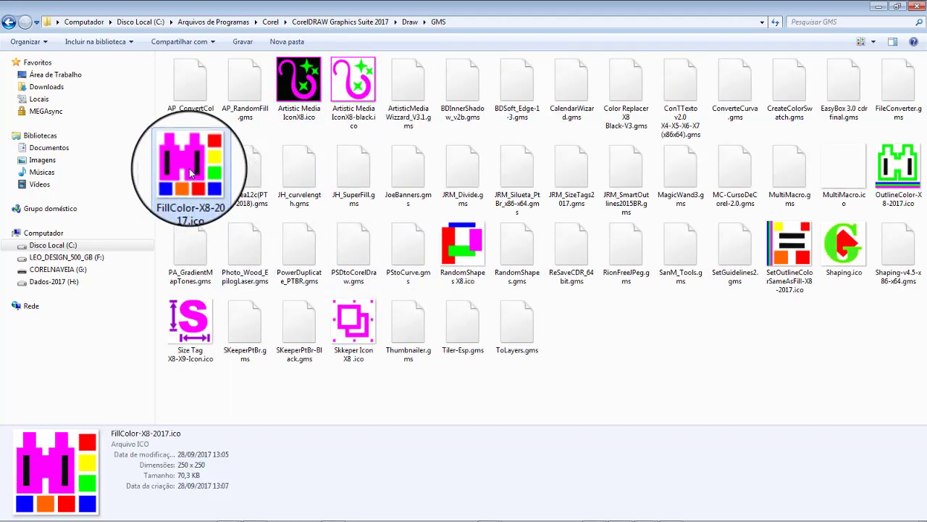
{"action": "left_click", "coordinate": [300, 177]}
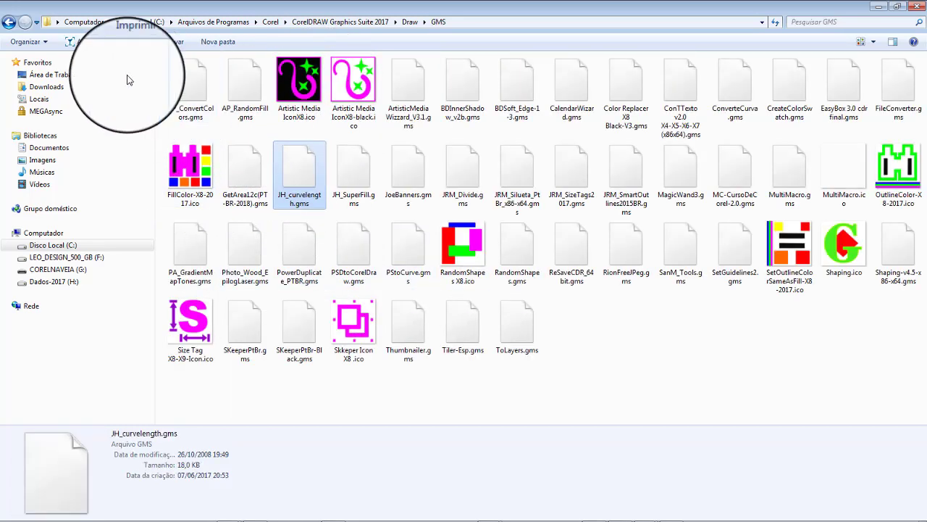
{"action": "left_click", "coordinate": [9, 24]}
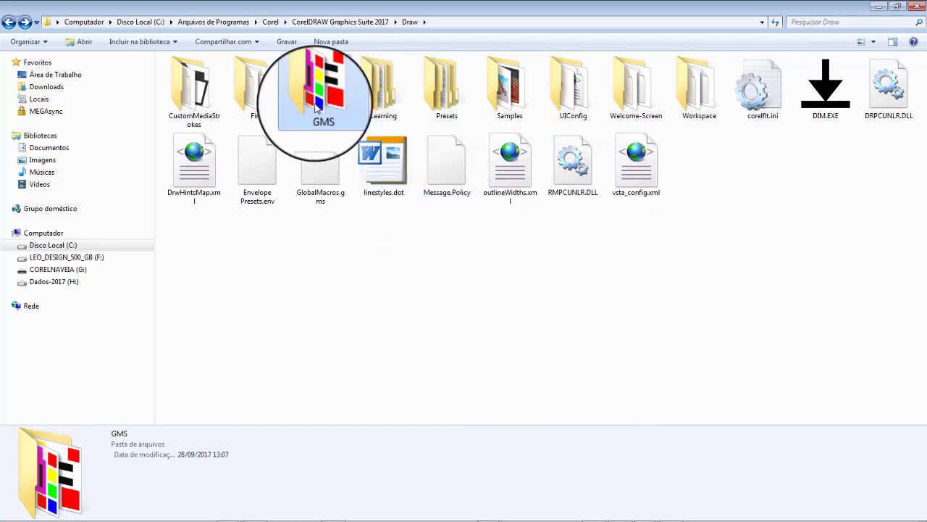
{"action": "left_click", "coordinate": [917, 8]}
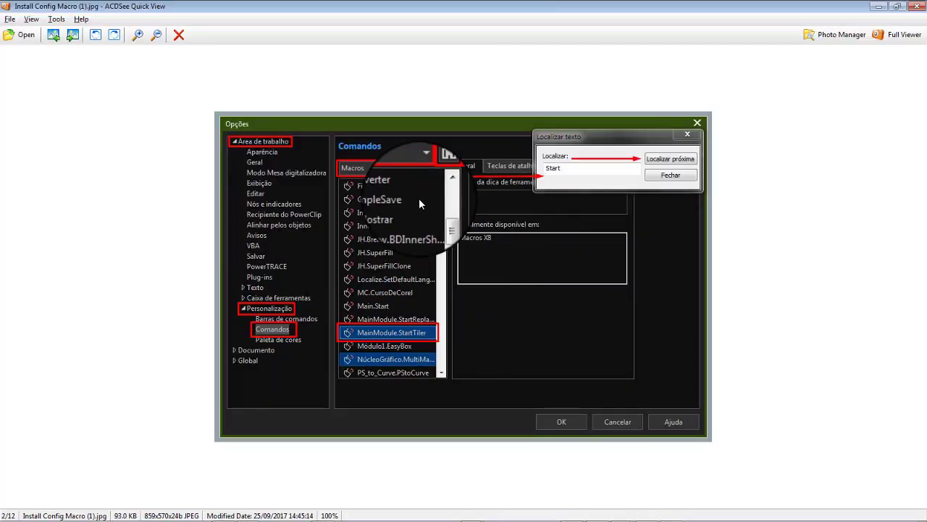
{"action": "left_click", "coordinate": [917, 7]}
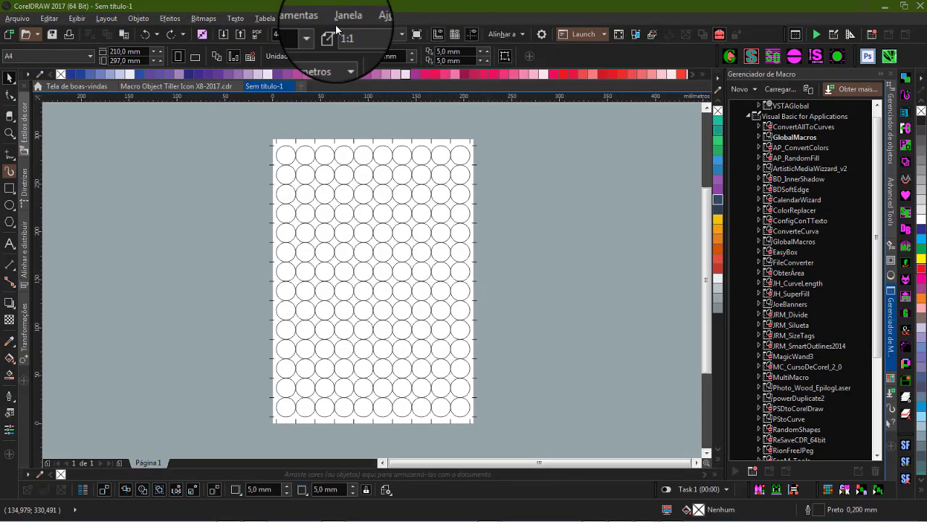
- Review the Comandos and Barras de comandos customization pages in CorelDRAW's options and close the dialog
{"action": "left_click", "coordinate": [307, 20]}
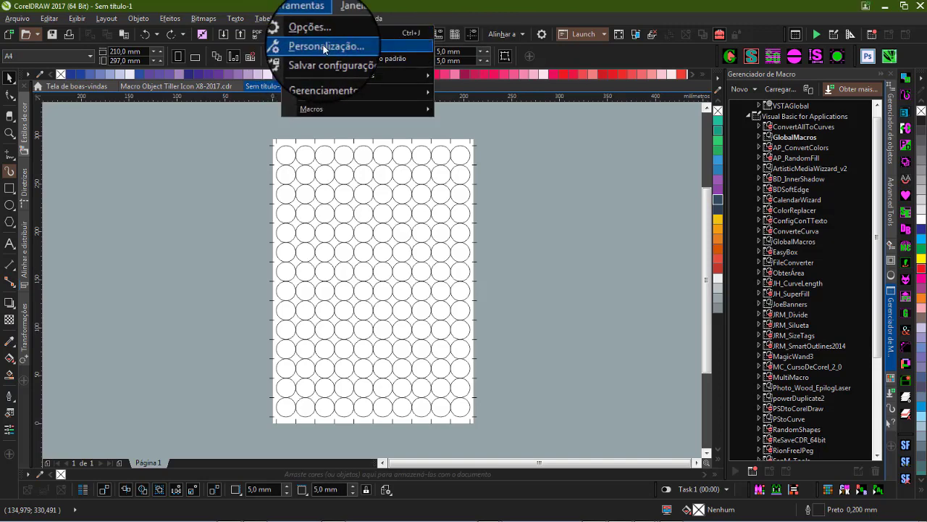
{"action": "left_click", "coordinate": [324, 47]}
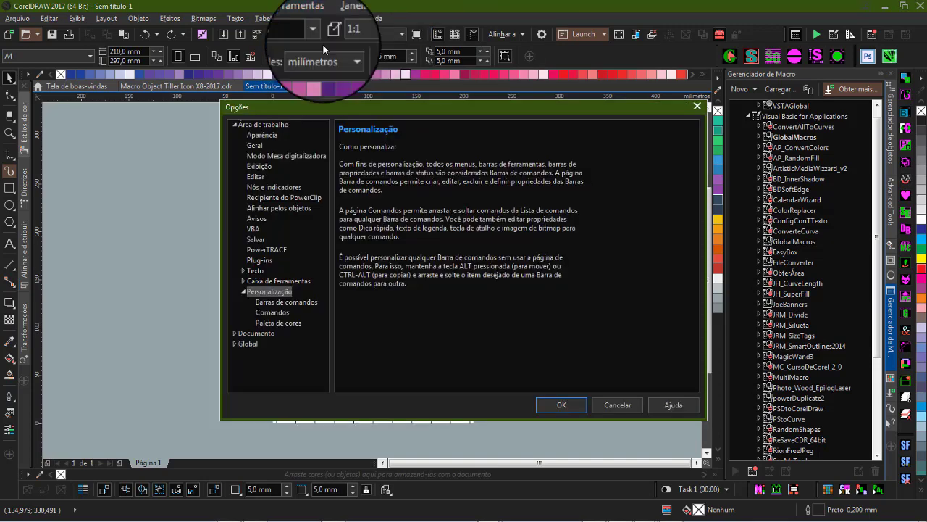
{"action": "left_click", "coordinate": [265, 313]}
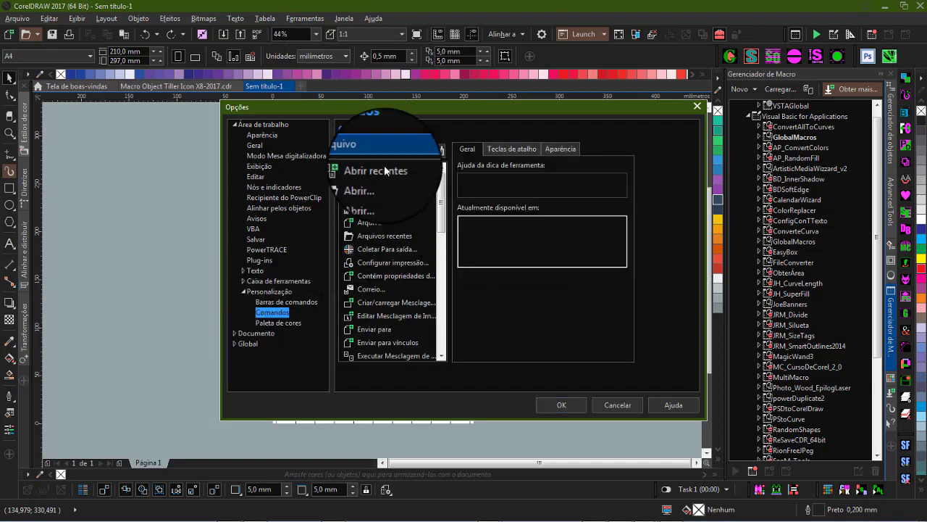
{"action": "left_click", "coordinate": [278, 301]}
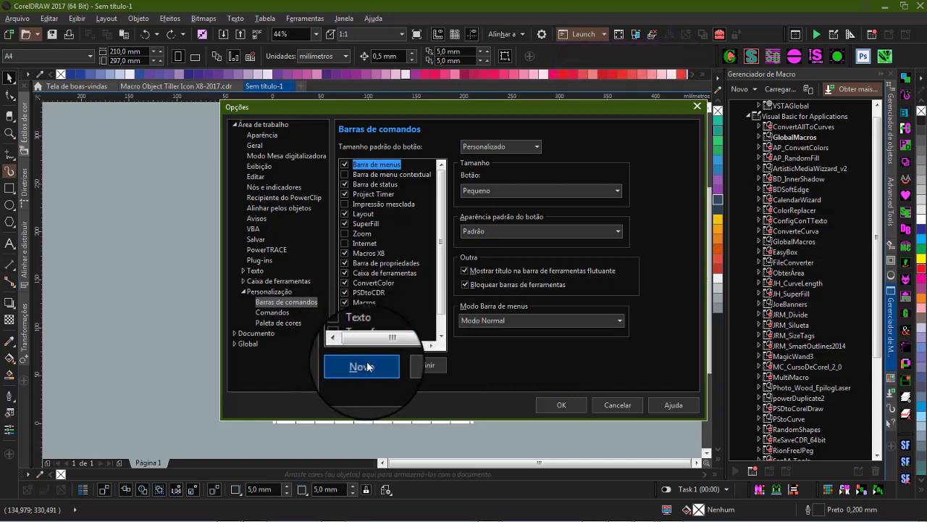
{"action": "key", "text": "Return"}
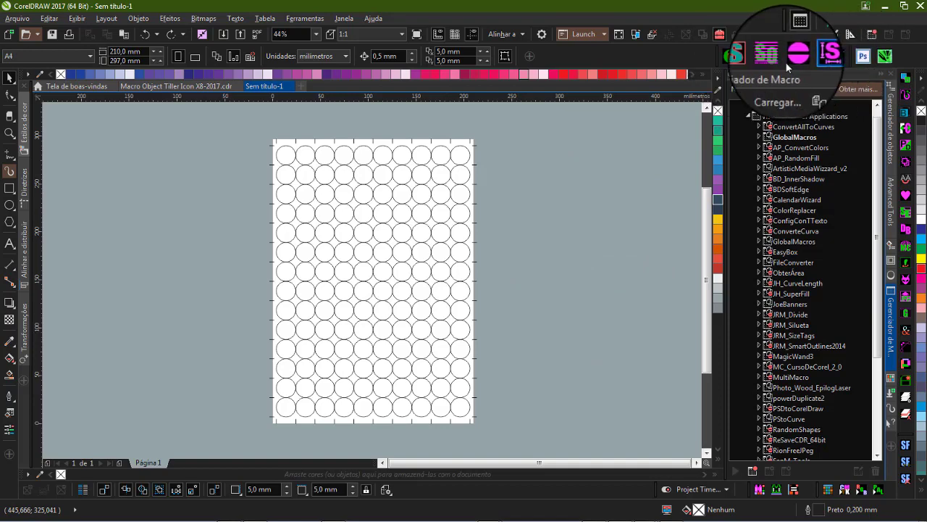
- Select the first circle in the grid's upper-left corner, launch Object Tiler to review its settings, and close it without applying
{"action": "left_click", "coordinate": [839, 61]}
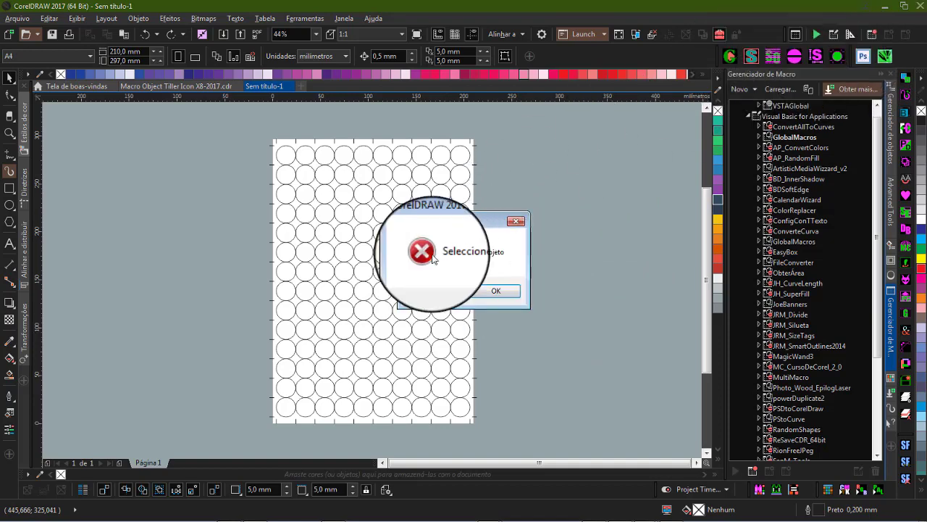
{"action": "left_click", "coordinate": [507, 293]}
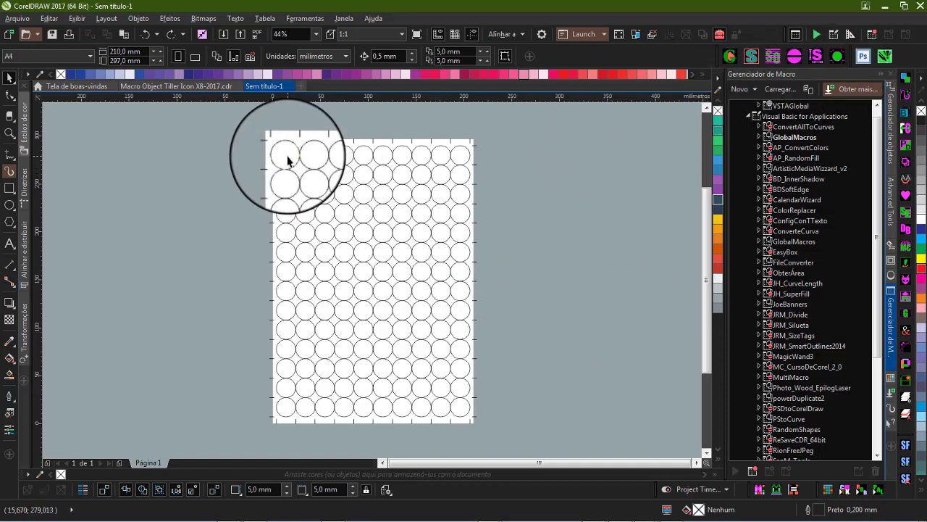
{"action": "left_click", "coordinate": [287, 148]}
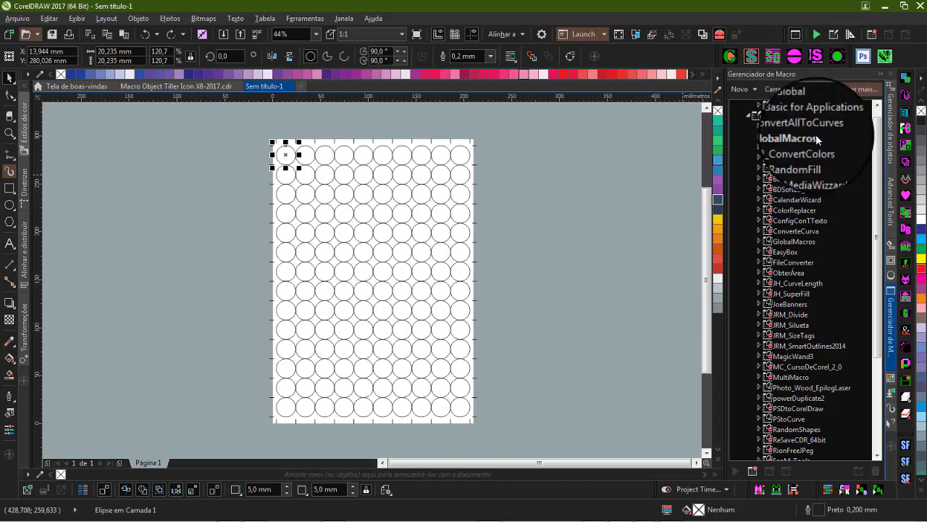
{"action": "left_click", "coordinate": [839, 60]}
{"action": "left_click_drag", "start_coordinate": [425, 187], "coordinate": [533, 254]}
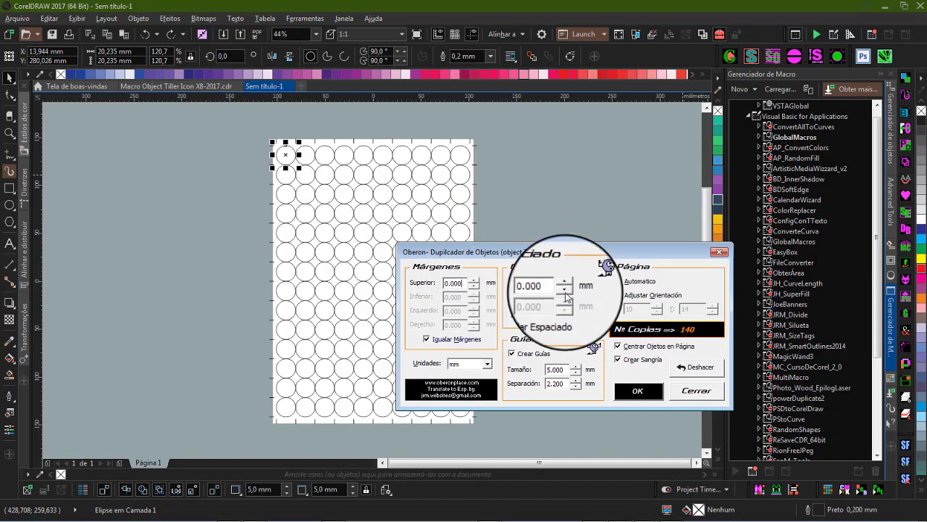
{"action": "left_click_drag", "start_coordinate": [544, 252], "coordinate": [367, 202]}
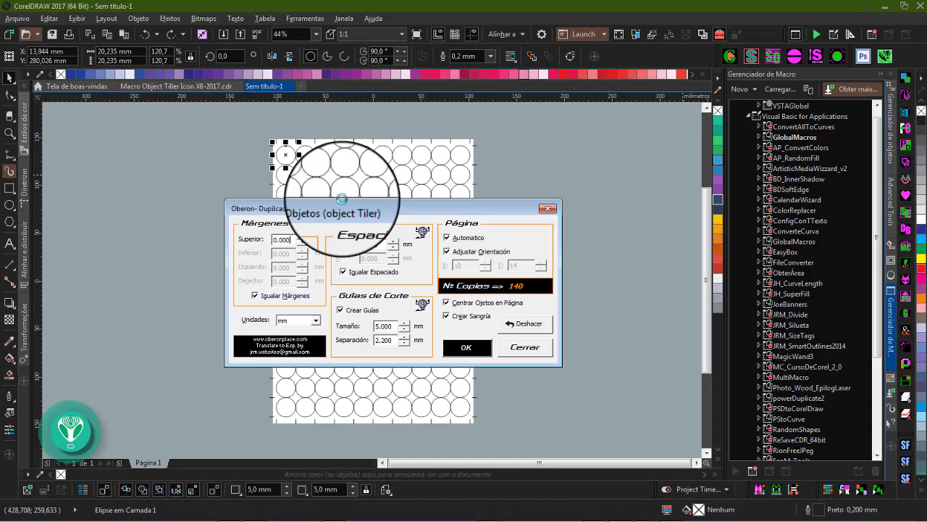
{"action": "left_click", "coordinate": [542, 203]}
- Switch to Macro Object Tiller Icon X8-2017.cdr and show its whole thumbnail page
{"action": "left_click", "coordinate": [59, 88]}
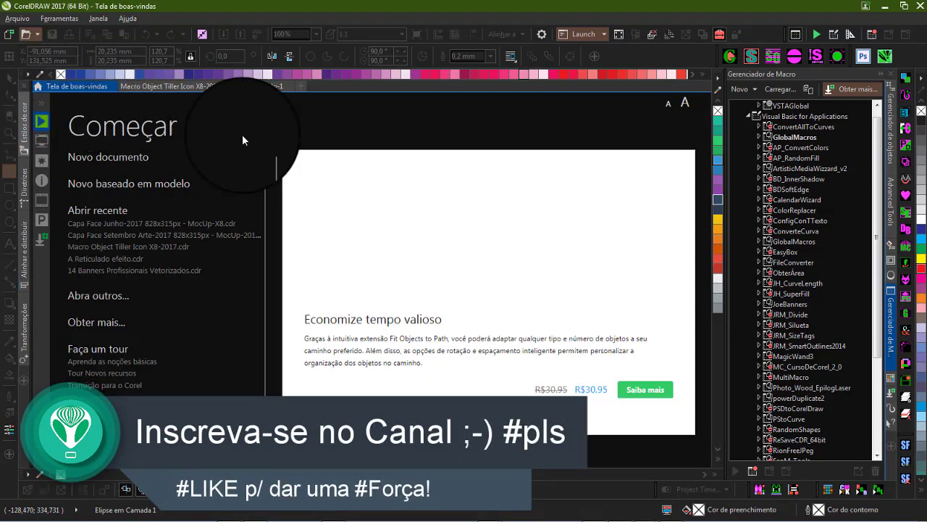
{"action": "left_click", "coordinate": [174, 88]}
{"action": "left_click", "coordinate": [263, 86]}
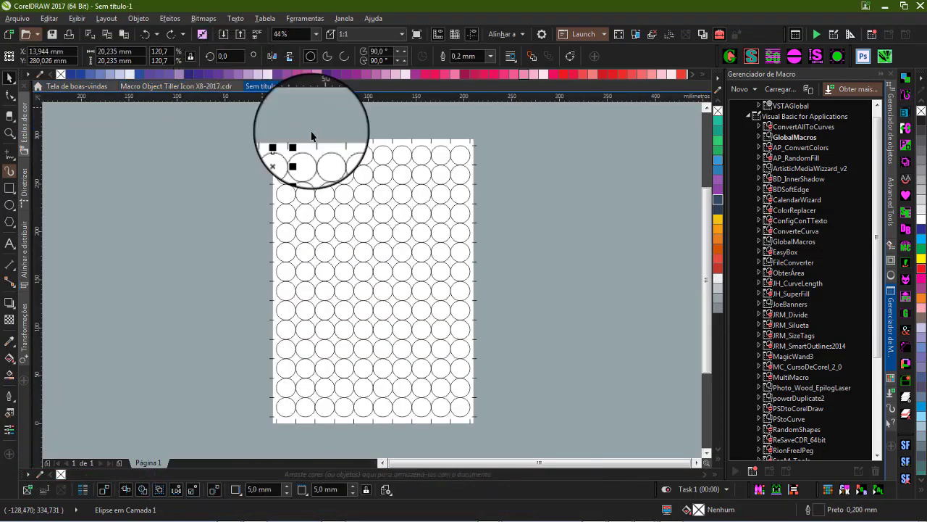
{"action": "left_click", "coordinate": [184, 87]}
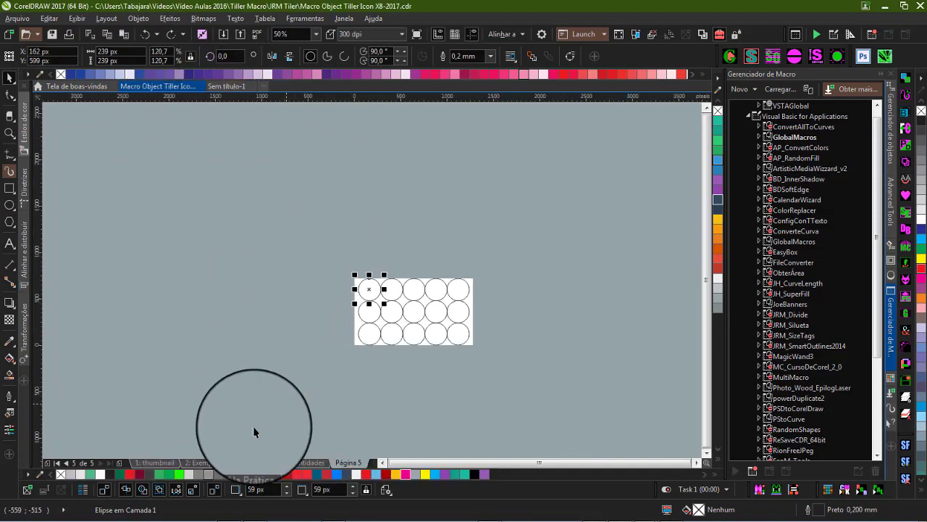
{"action": "left_click", "coordinate": [157, 462]}
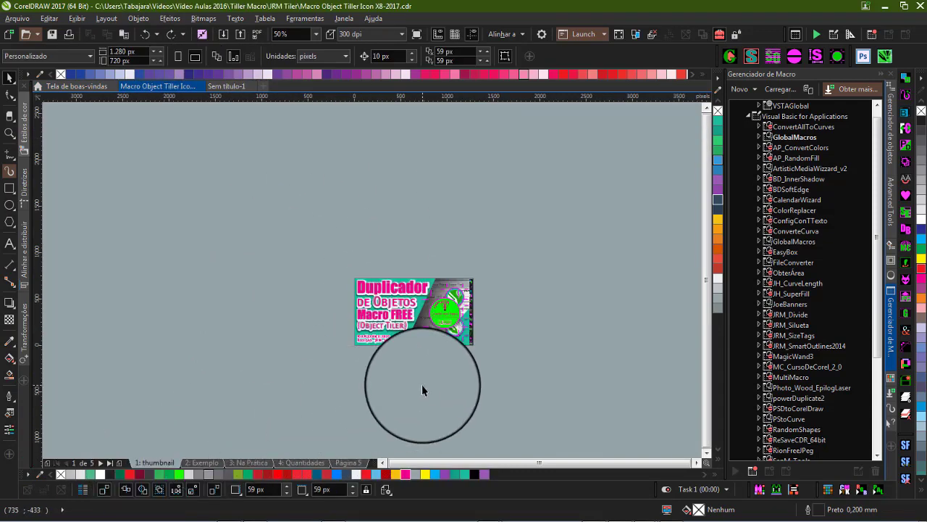
{"action": "key", "text": "shift+F4"}
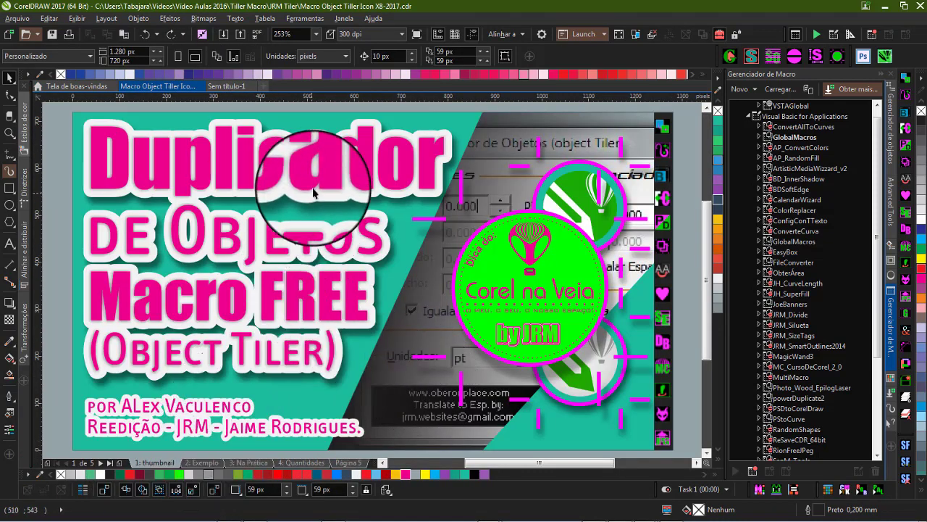
- Launch Object Tiler with the thumbnail's title text selected, read the Espaciado help illustration, and close that information window
{"action": "left_click", "coordinate": [365, 199]}
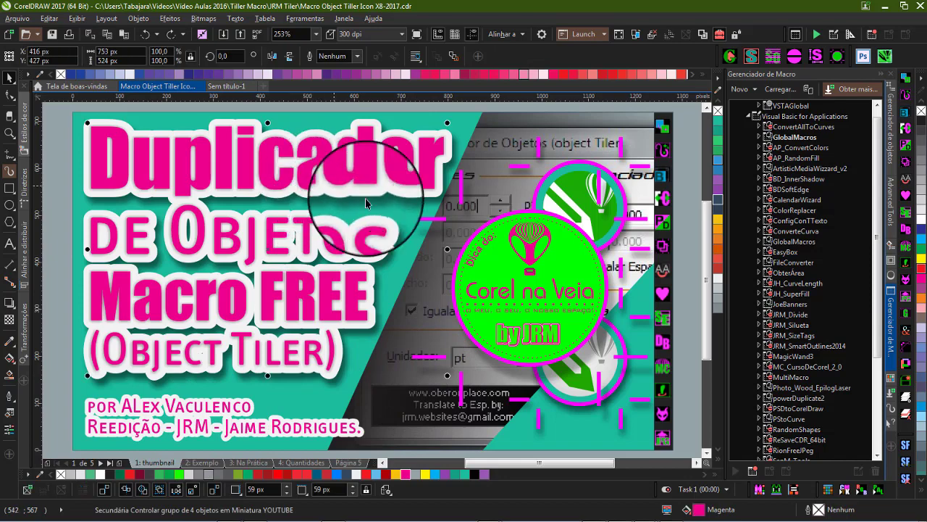
{"action": "left_click", "coordinate": [838, 58]}
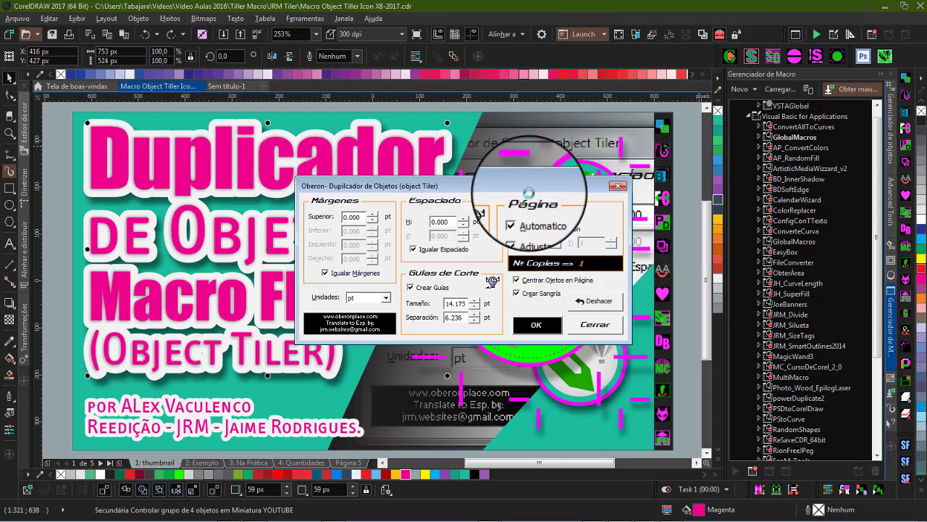
{"action": "left_click", "coordinate": [512, 266]}
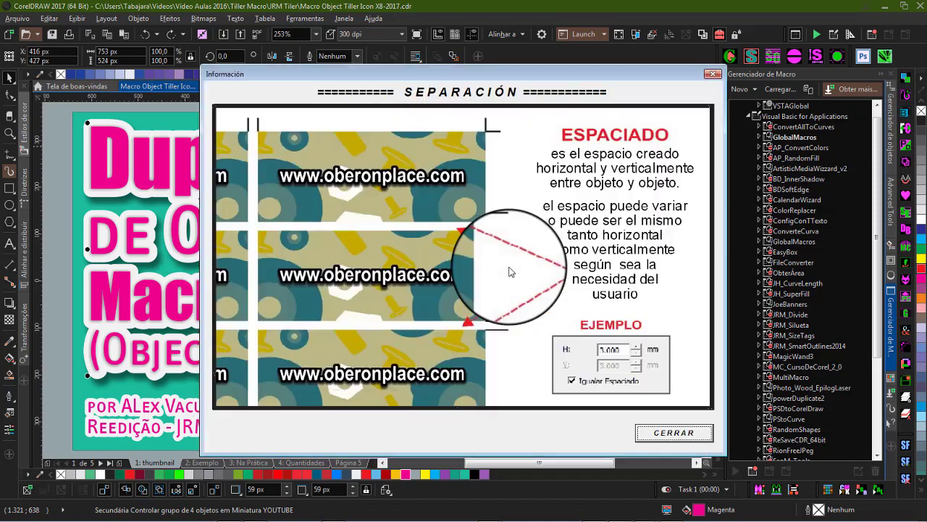
{"action": "left_click_drag", "start_coordinate": [569, 77], "coordinate": [451, 65]}
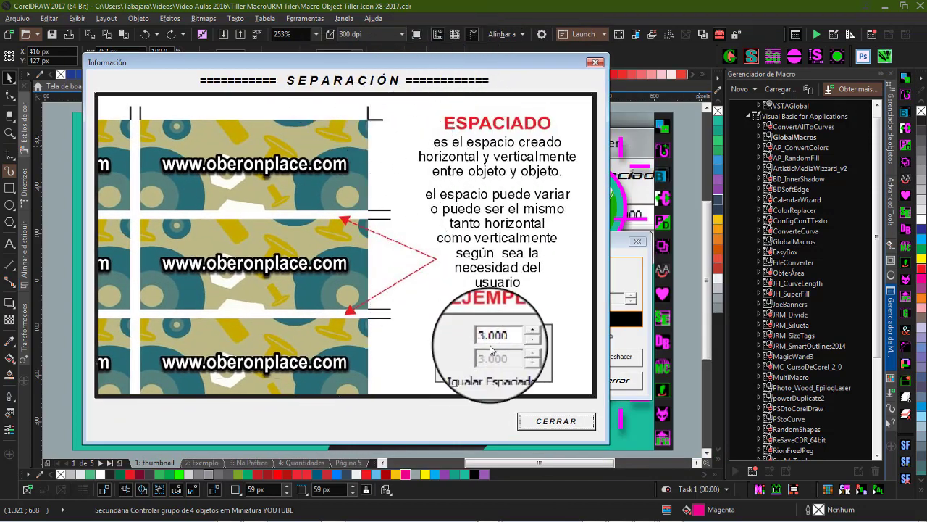
{"action": "left_click", "coordinate": [594, 62]}
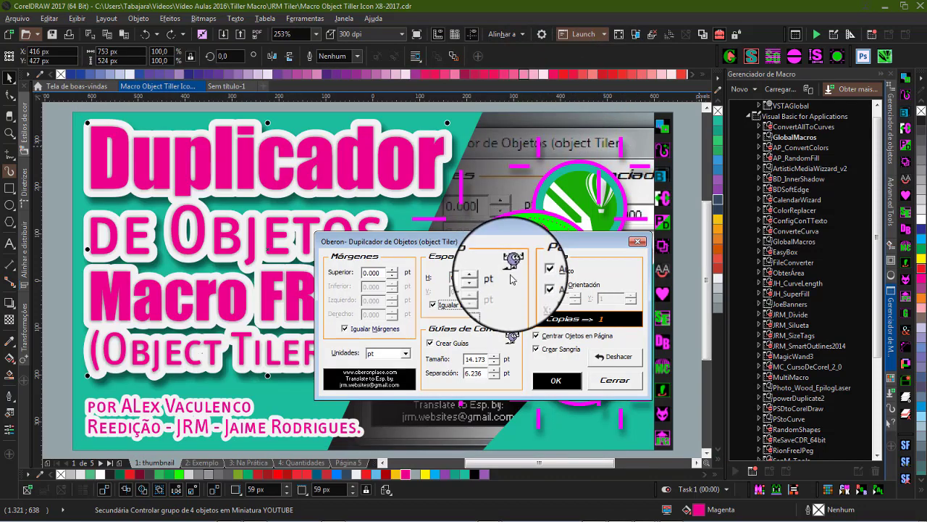